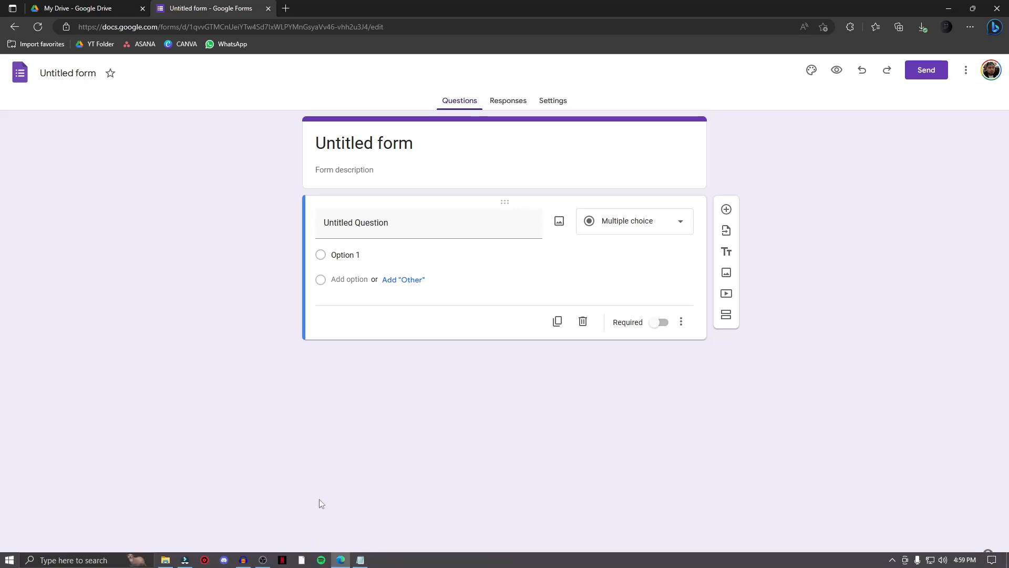
left_click(364, 561)
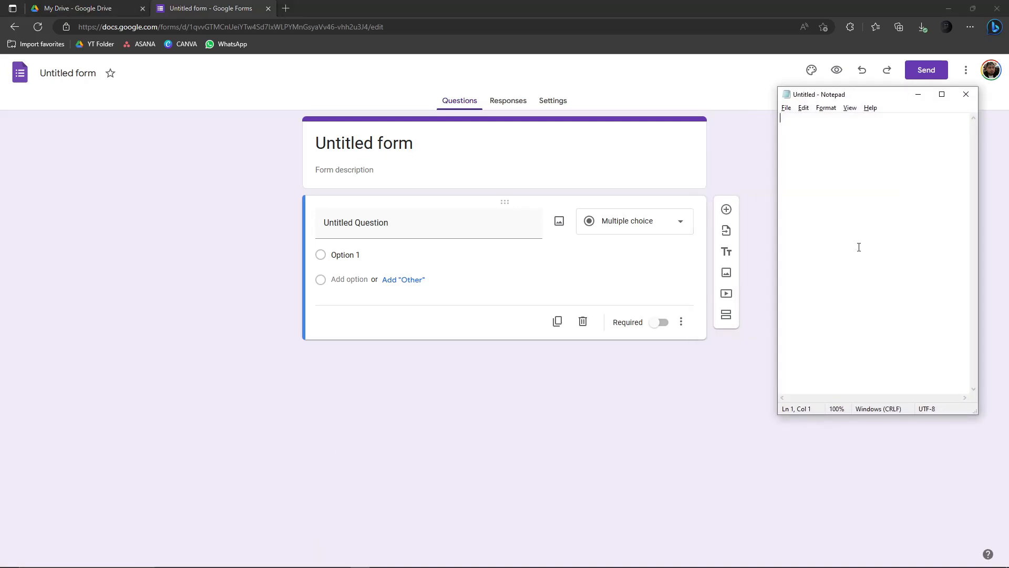
left_click_drag(860, 90, 793, 62)
left_click_drag(912, 415, 947, 486)
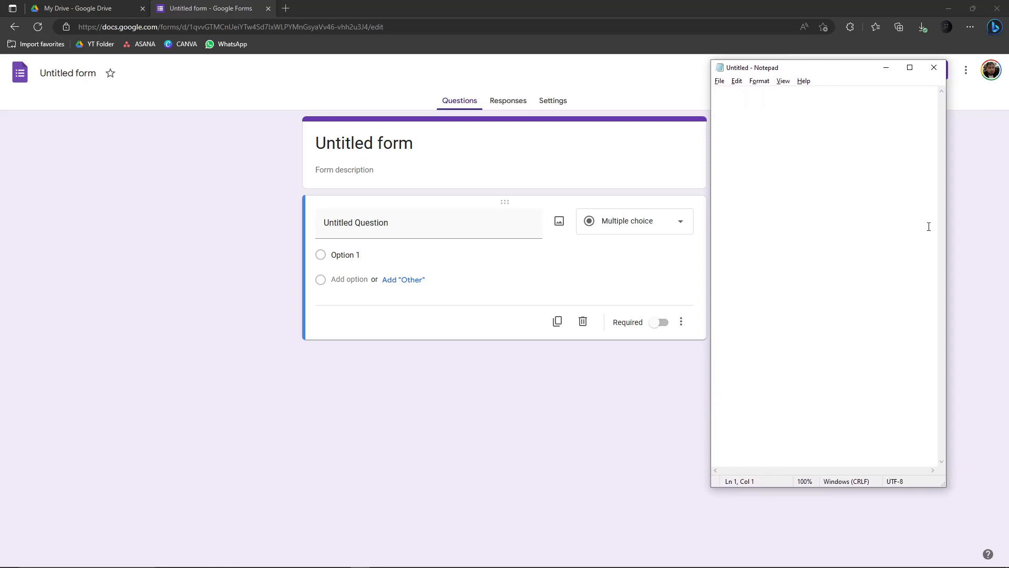
left_click_drag(946, 232, 991, 231)
left_click_drag(874, 73, 894, 71)
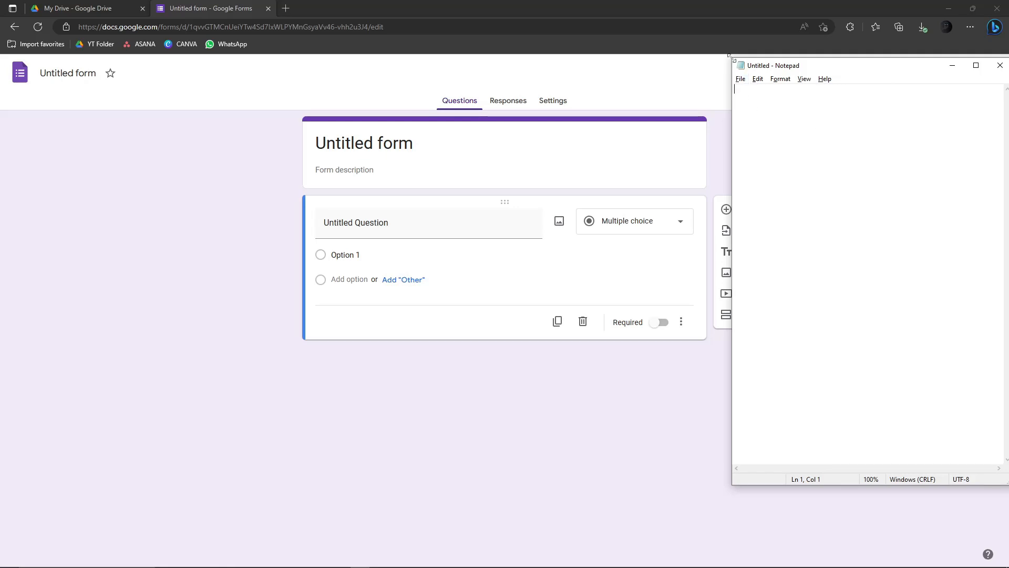
left_click_drag(735, 60, 770, 101)
left_click_drag(897, 105, 884, 85)
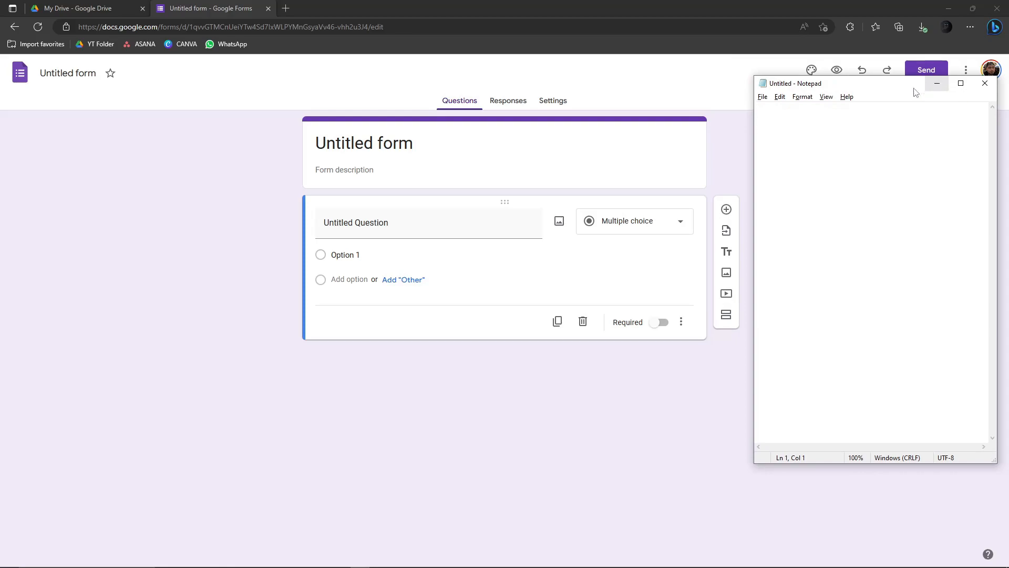
left_click_drag(906, 89, 898, 78)
left_click(929, 70)
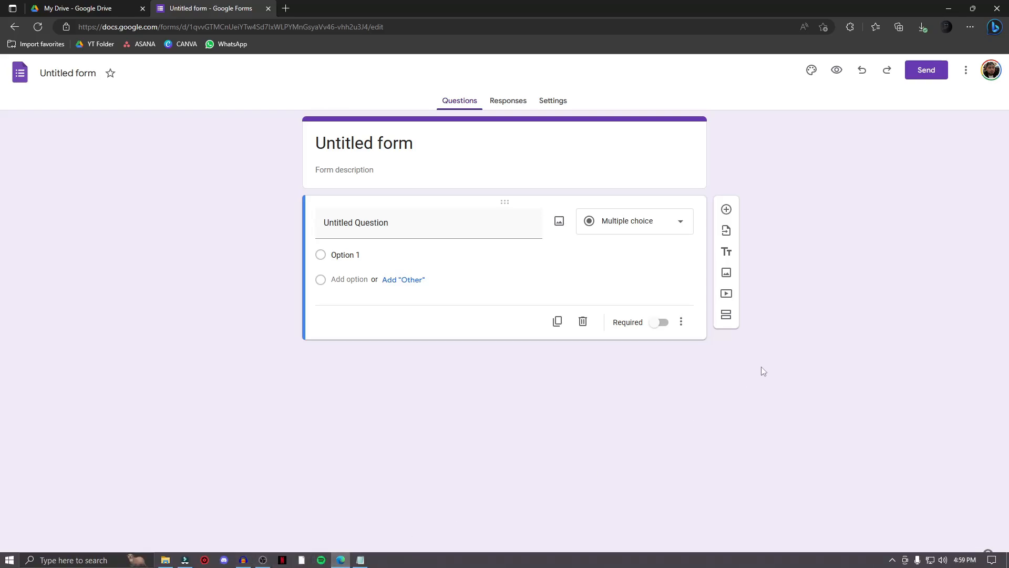
left_click(995, 27)
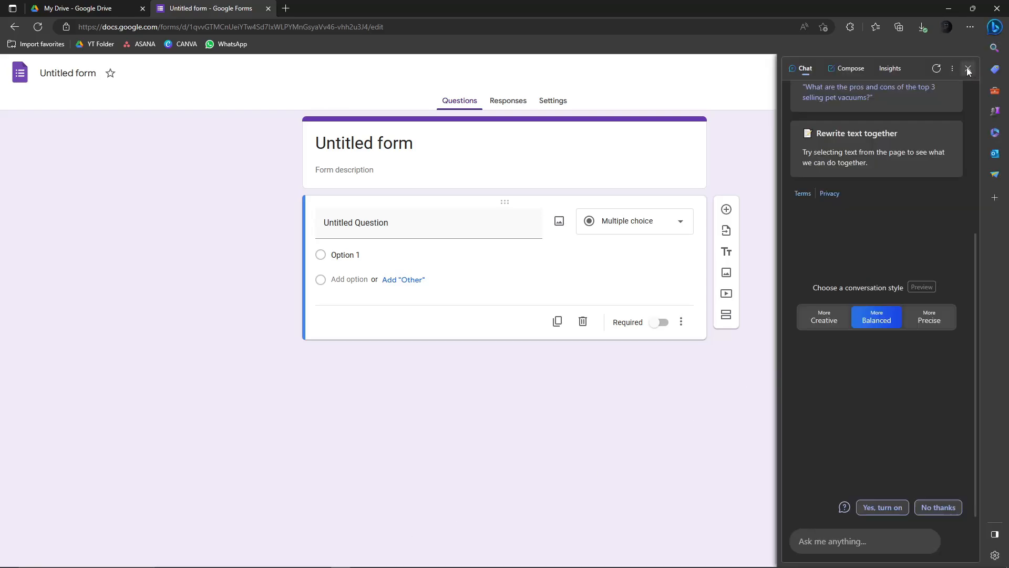
left_click(967, 70)
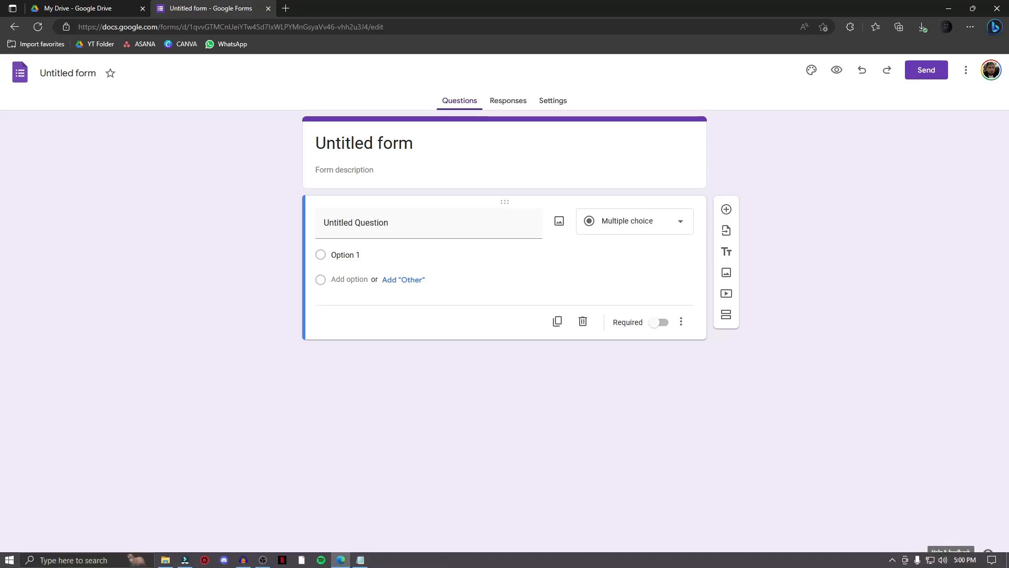
left_click(257, 562)
left_click(244, 562)
left_click(244, 562)
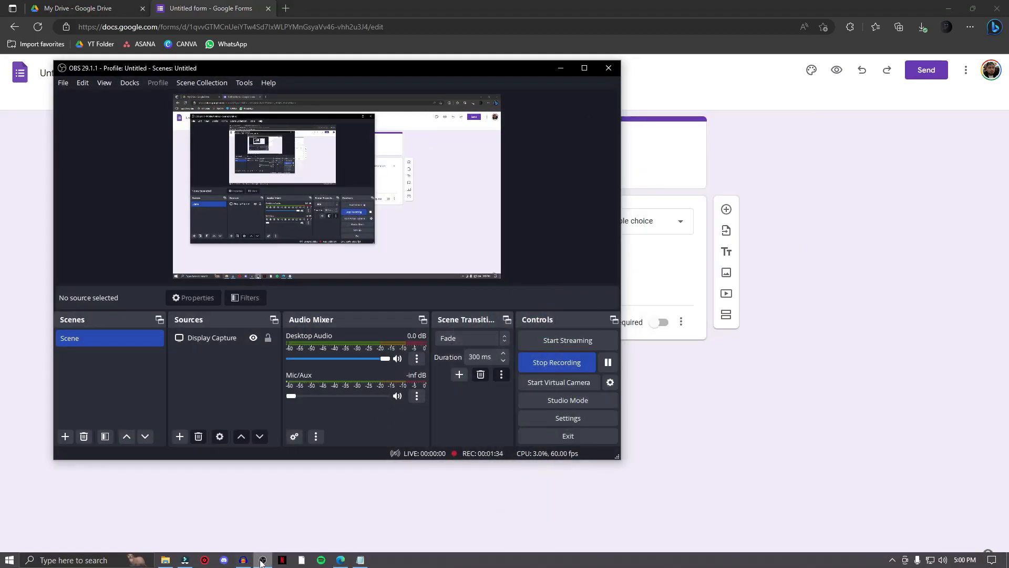
left_click(261, 564)
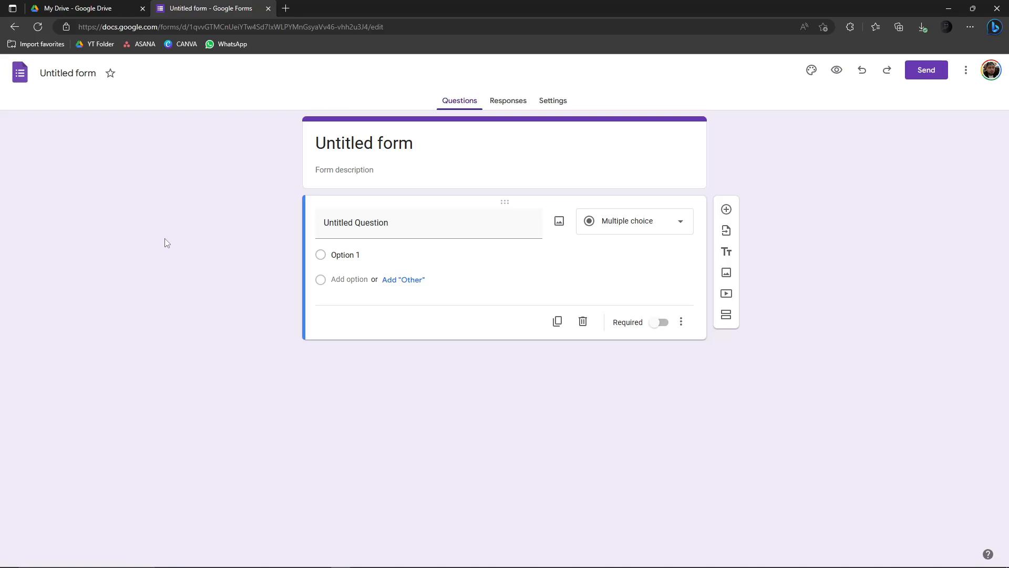
Step: Create a new blank Google Form from My Drive in Google Drive and dismiss the text-styling tip
left_click(118, 8)
left_click(209, 5)
left_click(117, 5)
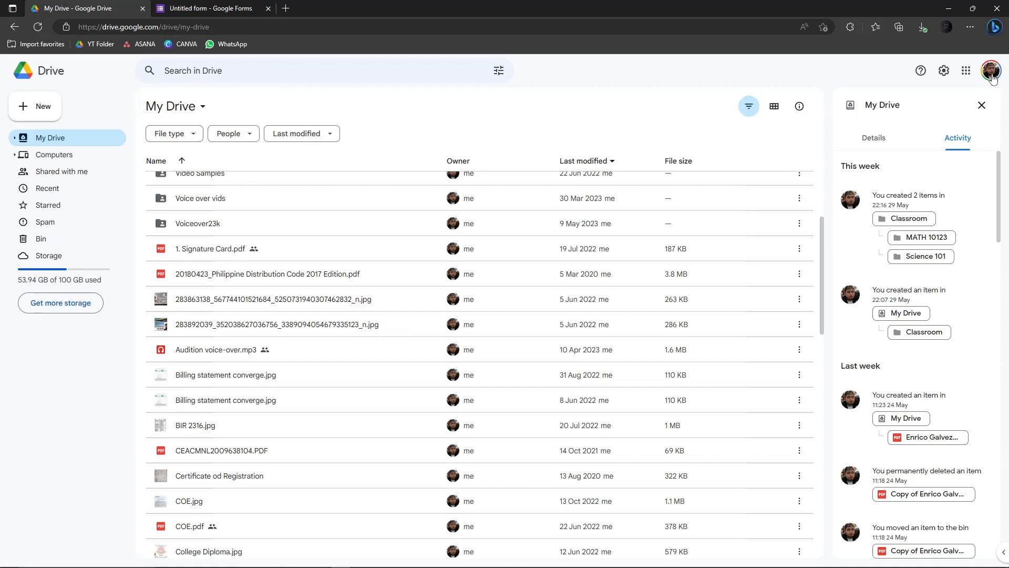
left_click(182, 5)
left_click(107, 6)
left_click(44, 113)
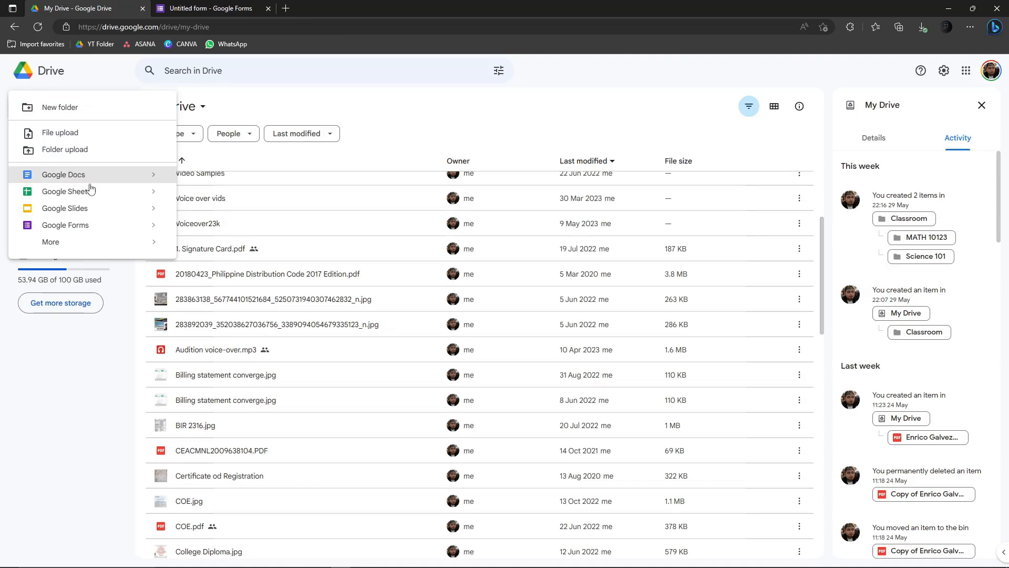
left_click(85, 230)
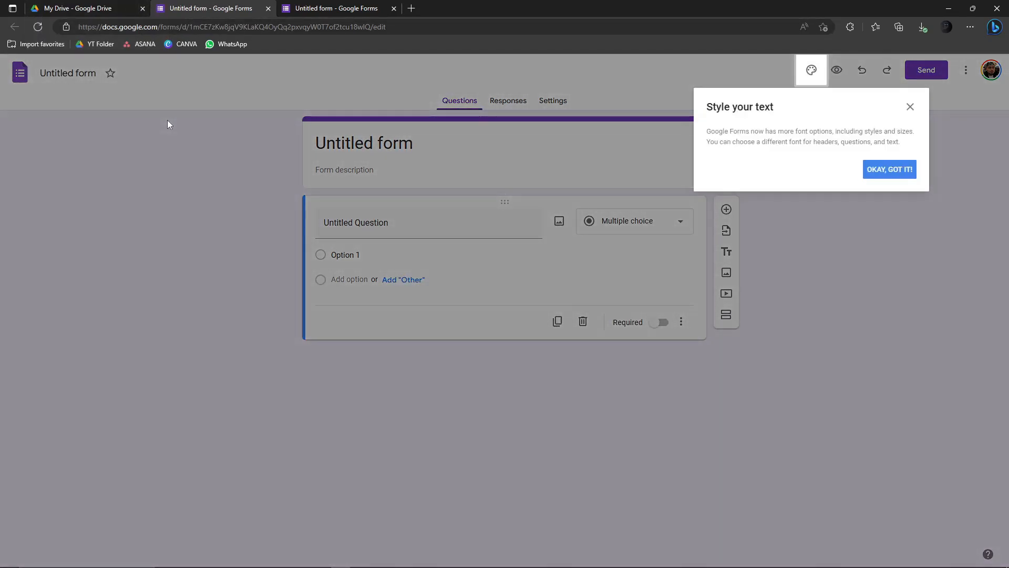
left_click(910, 107)
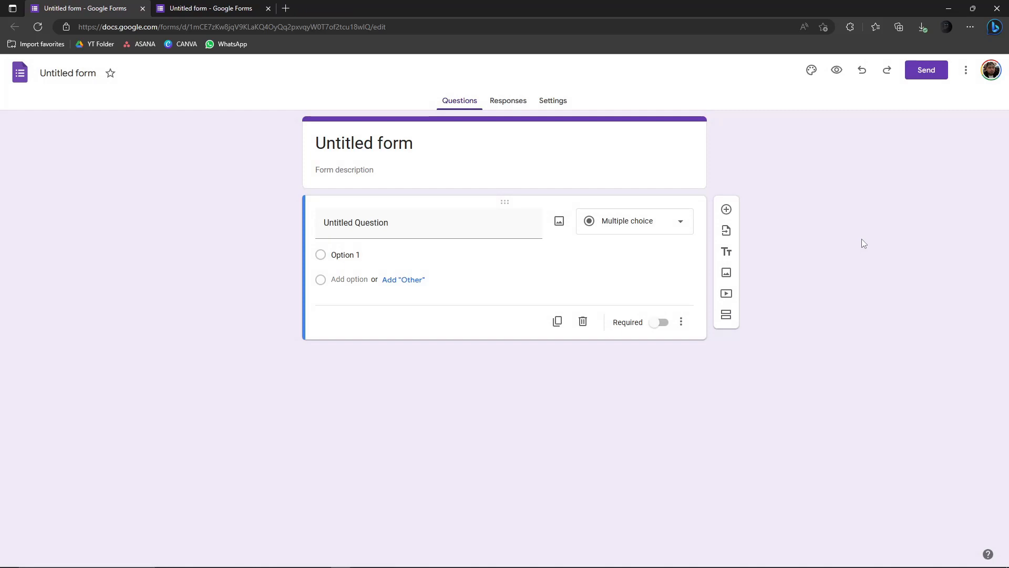
Step: Create another blank form in the older form's browser tab by opening the address forms.new
left_click(203, 8)
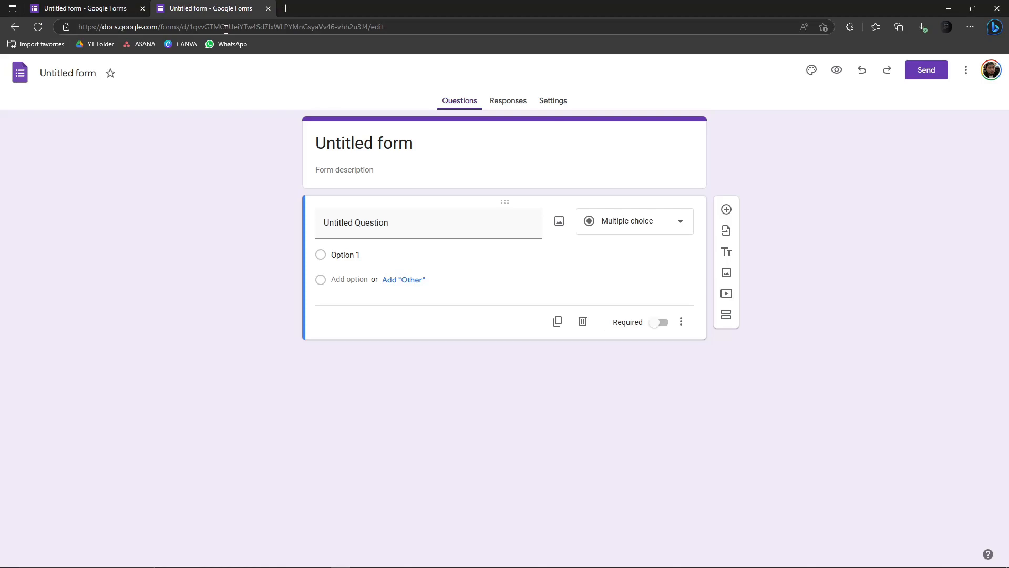
left_click(15, 27)
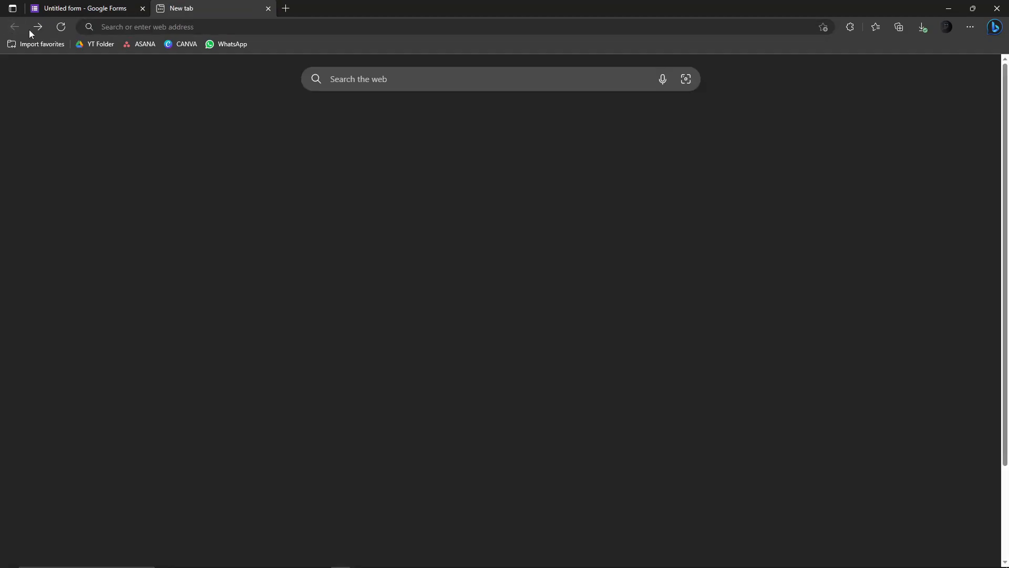
left_click(244, 33)
type("for")
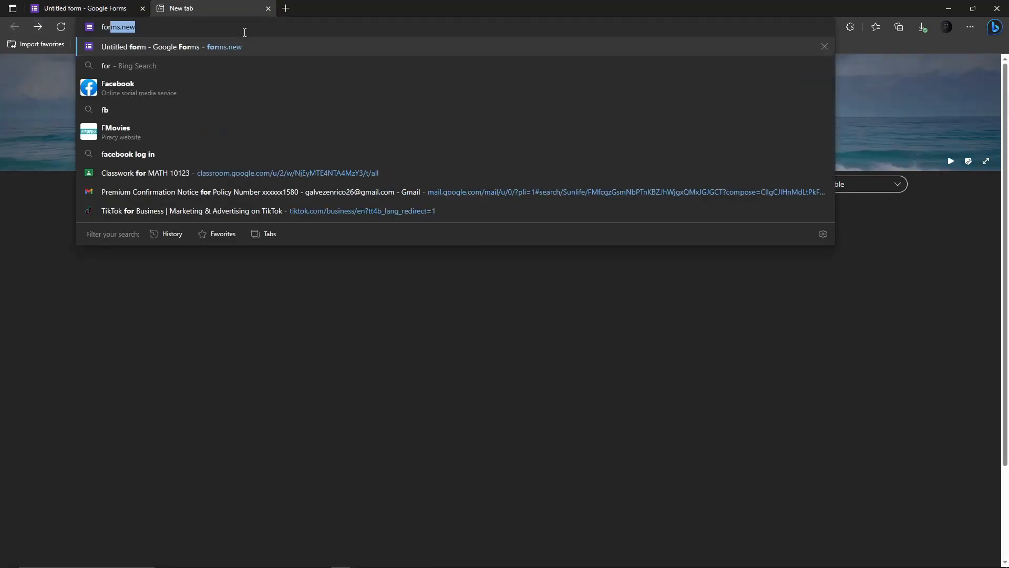
type("ms.new")
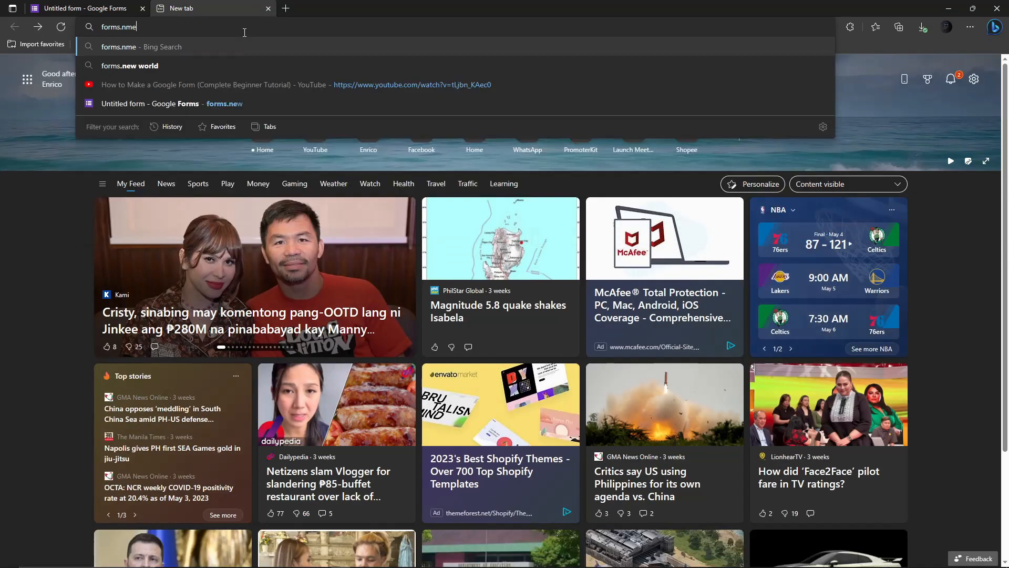
key("BackSpace")
key("BackSpace")
key("BackSpace")
key("BackSpace")
key("BackSpace")
type(".new")
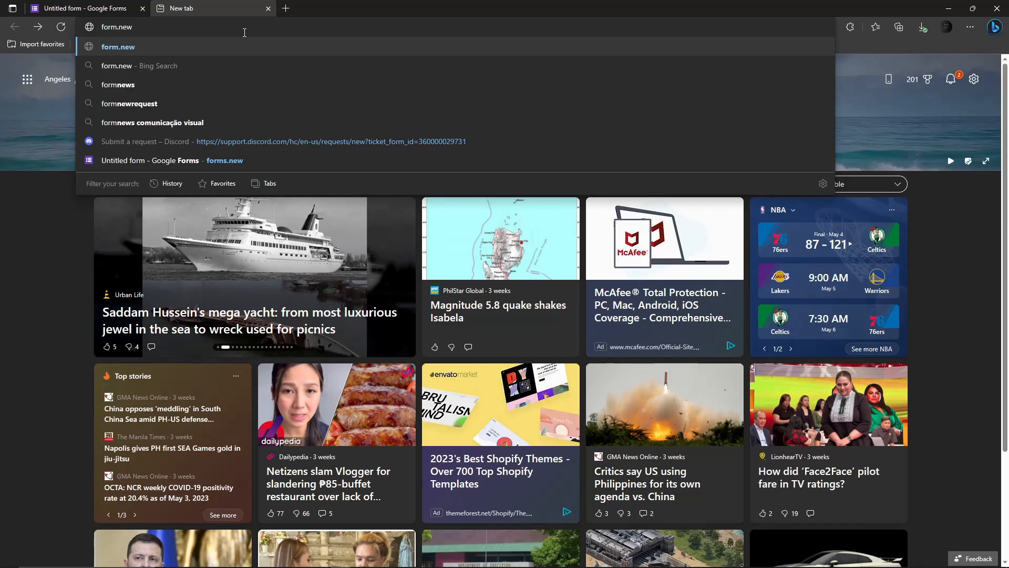
key("BackSpace")
key("BackSpace")
key("BackSpace")
key("BackSpace")
type("s.new")
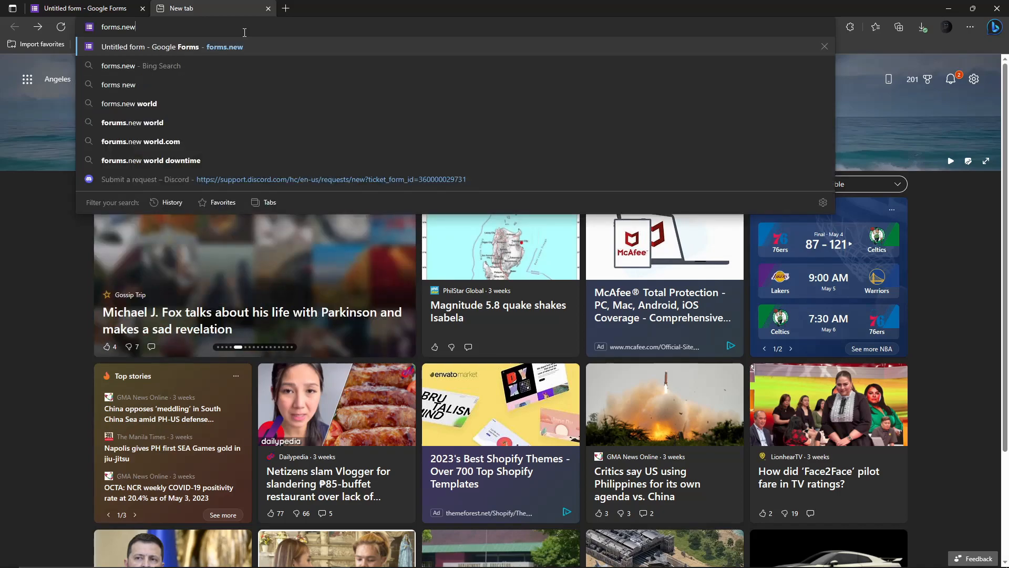
key("Return")
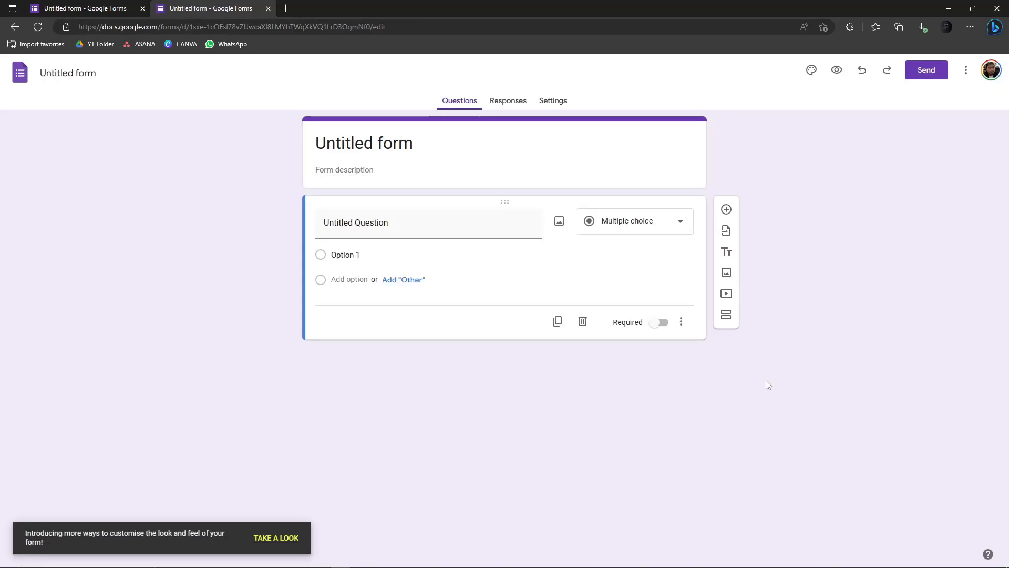
Step: Close the browser tab of the form made through forms.new, keeping the form created from Drive open
left_click(100, 8)
left_click(247, 8)
left_click(129, 8)
left_click(268, 8)
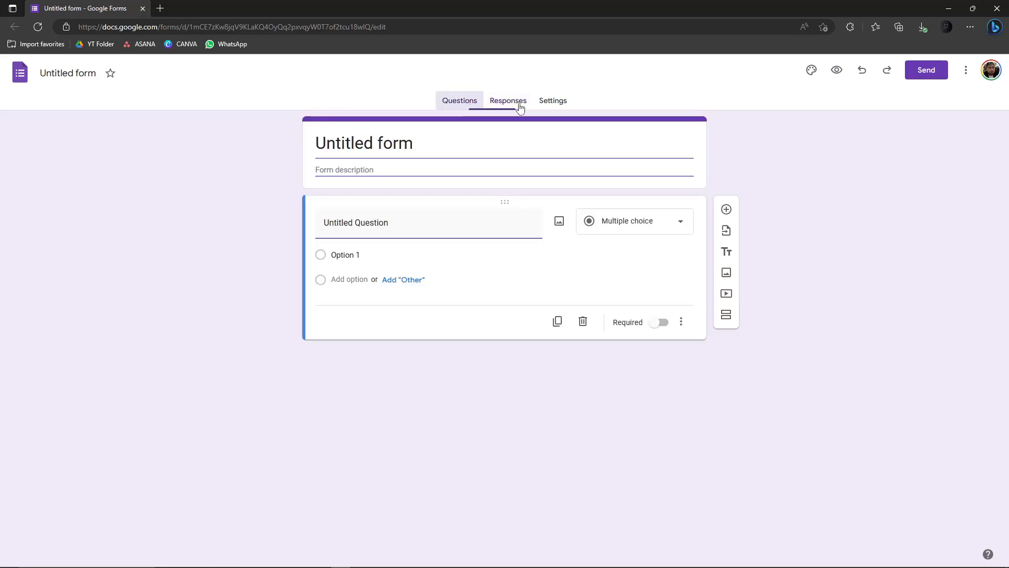
Step: Look through the form's Responses and Settings pages and return to its questions
left_click(506, 102)
left_click(462, 104)
left_click(508, 102)
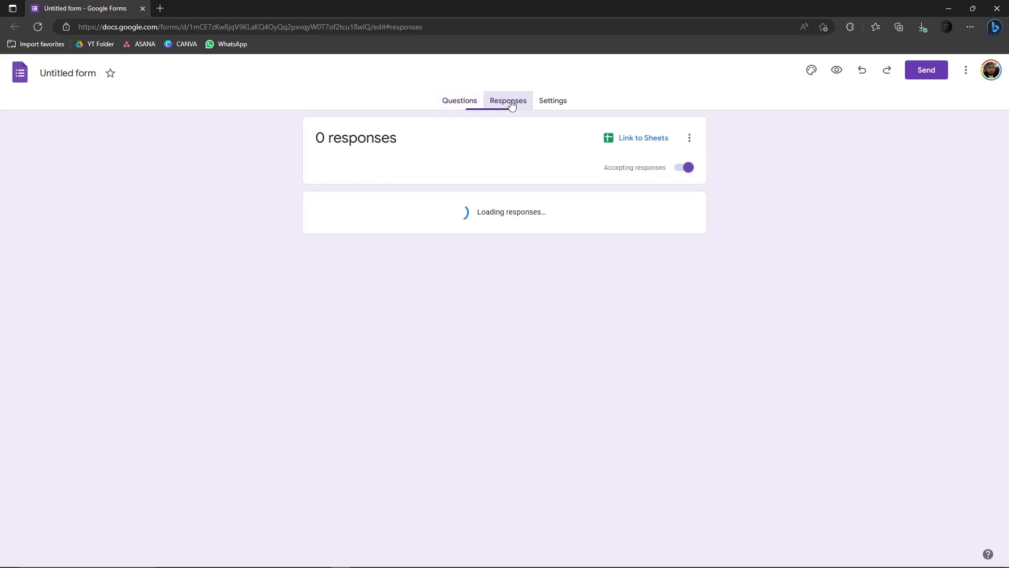
left_click(545, 103)
left_click(471, 105)
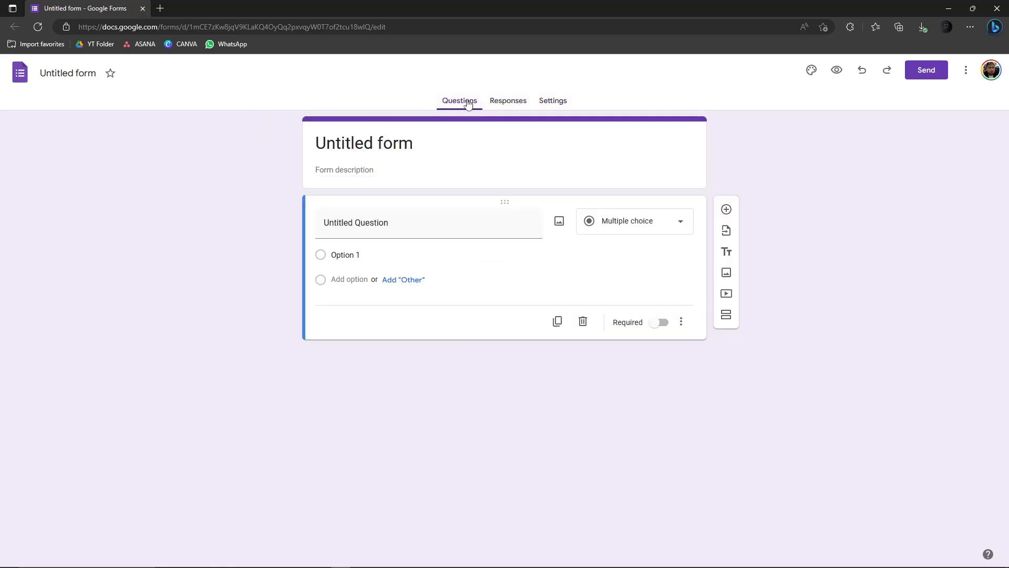
Step: Replace the untitled form's heading with the title "Survey 101"
left_click(381, 142)
triple_click(381, 142)
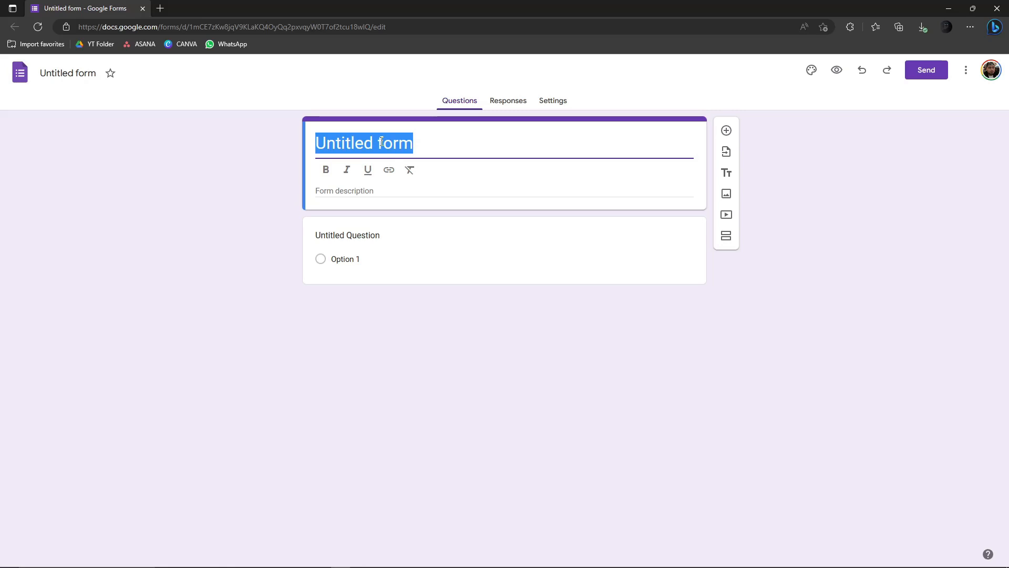
type("Survey Fo")
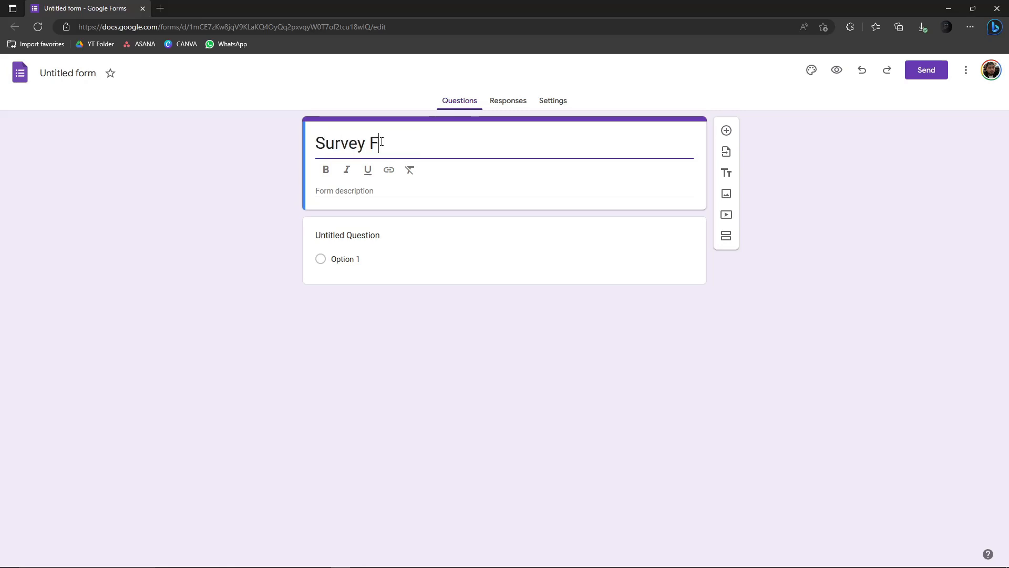
key("BackSpace")
key("BackSpace")
type("101")
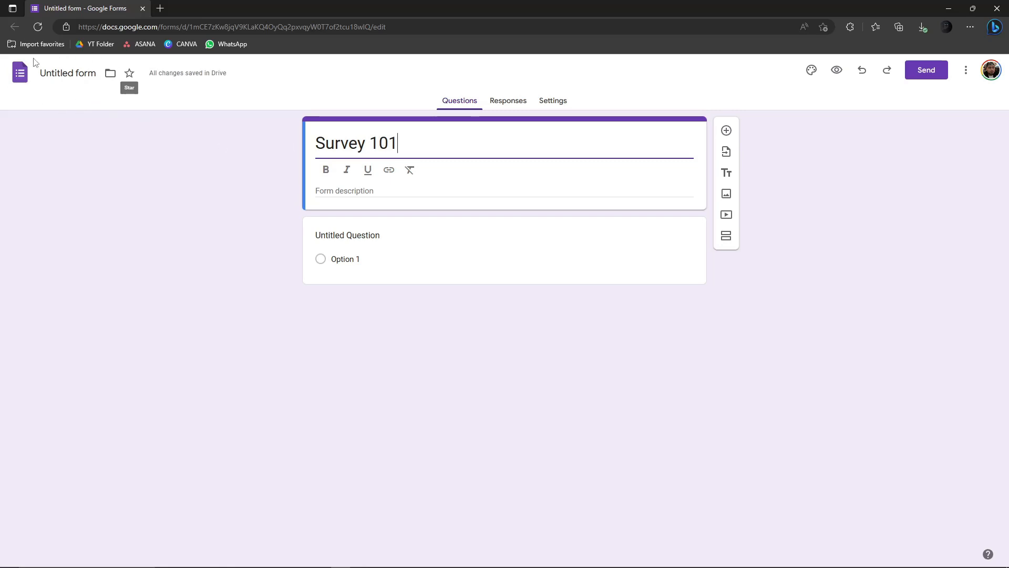
left_click(155, 202)
Step: Change the title in the form's header card to "Survey abc"
left_click(432, 143)
key("BackSpace")
key("BackSpace")
key("BackSpace")
key("BackSpace")
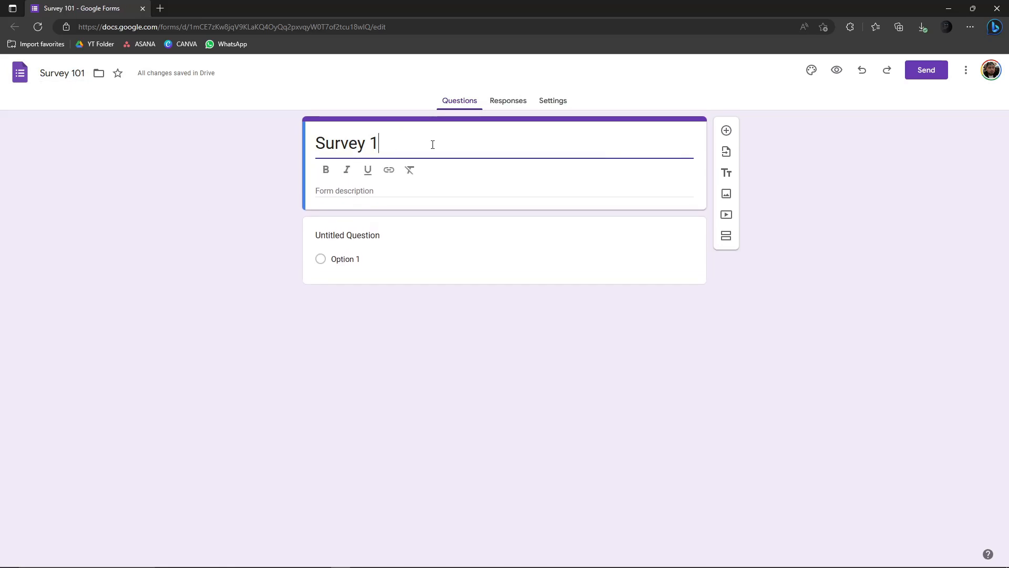
type("abc")
Step: Rename the form's file as "Survey abc" to match the heading
left_click(70, 75)
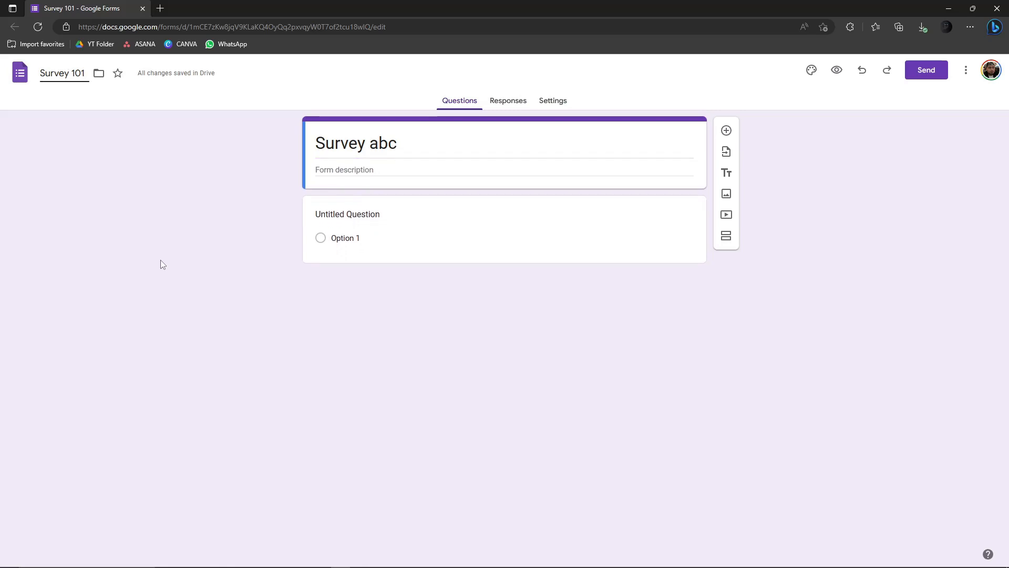
double_click(79, 74)
type("abc")
left_click(154, 159)
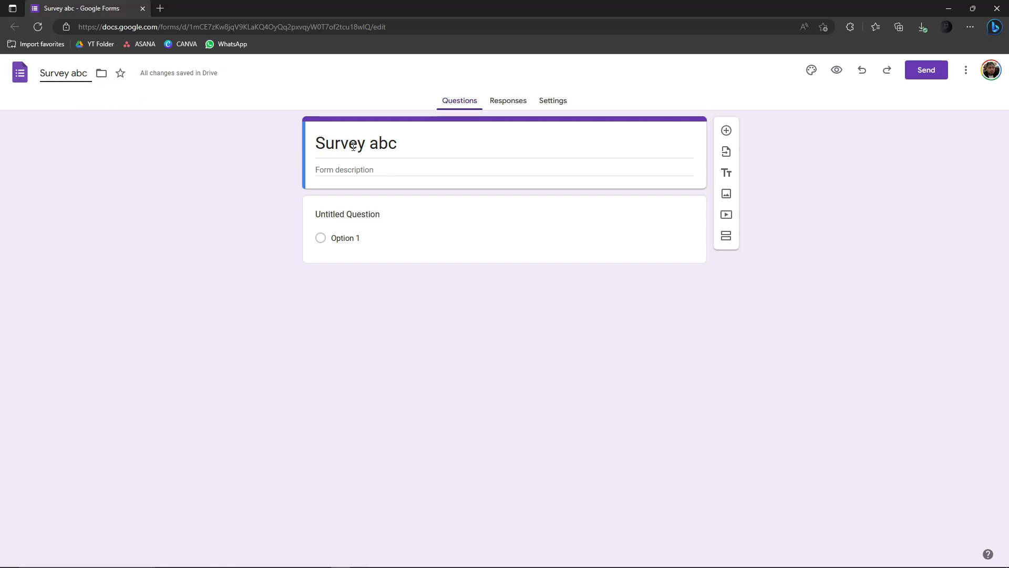
left_click_drag(72, 74, 86, 72)
left_click(65, 74)
left_click(397, 143)
left_click_drag(397, 143, 185, 127)
left_click(185, 128)
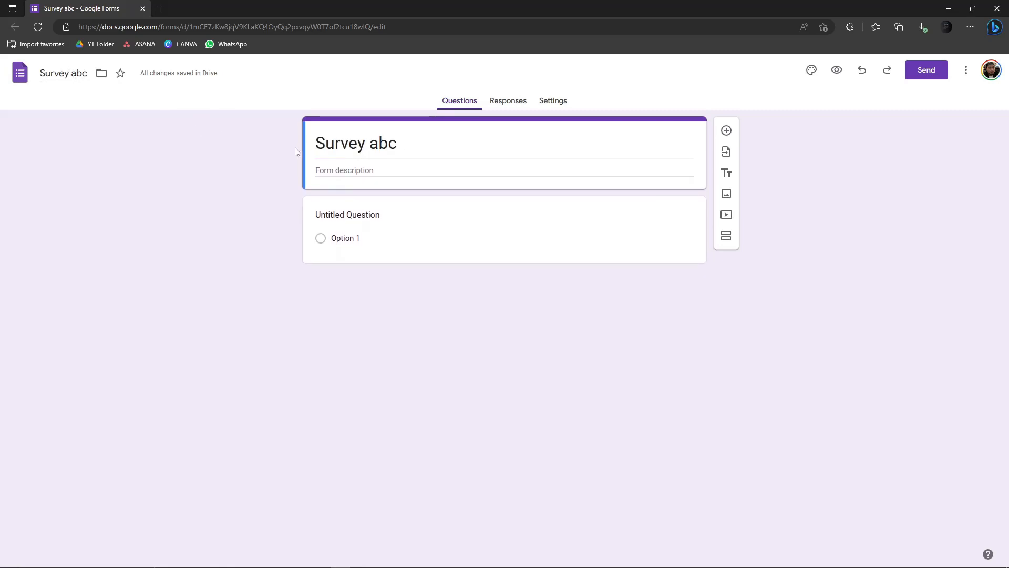
Step: Change the heading in the form's header card to "Survey 101", leaving the file name as it is
left_click(428, 153)
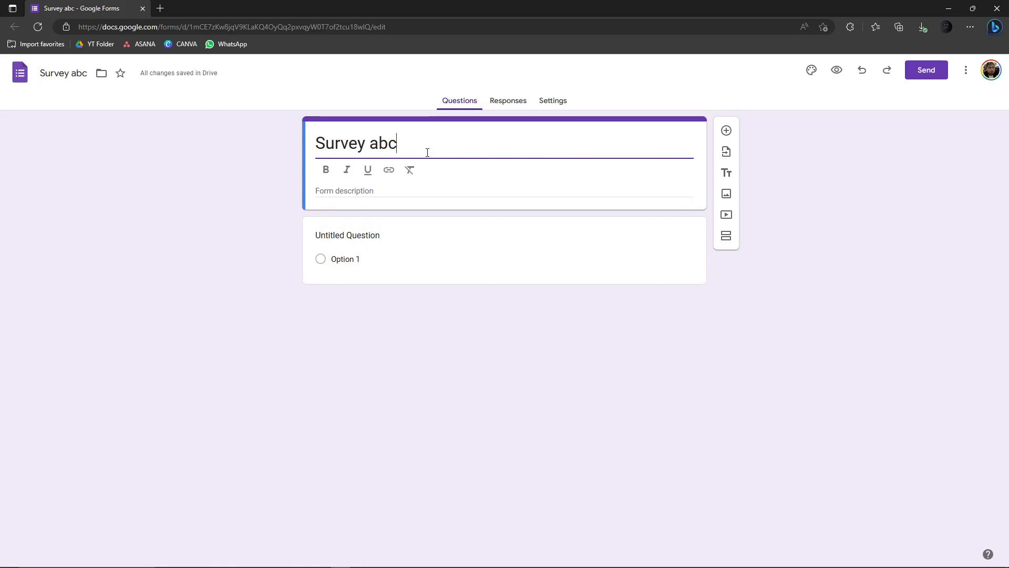
left_click_drag(408, 148, 299, 146)
left_click(402, 145)
left_click_drag(416, 148, 371, 150)
type("101")
Step: Rename the form's file as "Survey 1"
left_click(79, 74)
double_click(78, 74)
key("BackSpace")
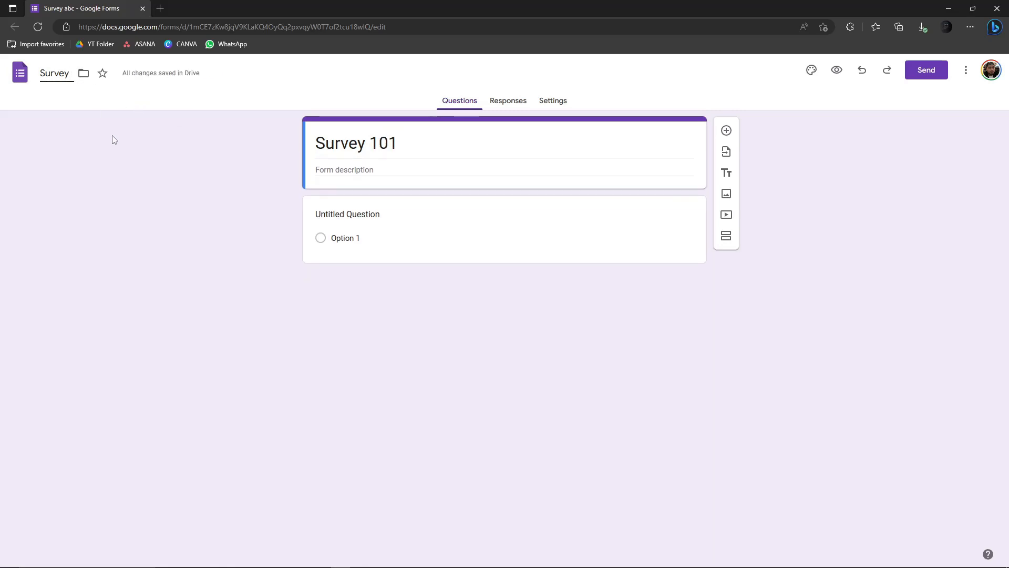
type("1")
key("Return")
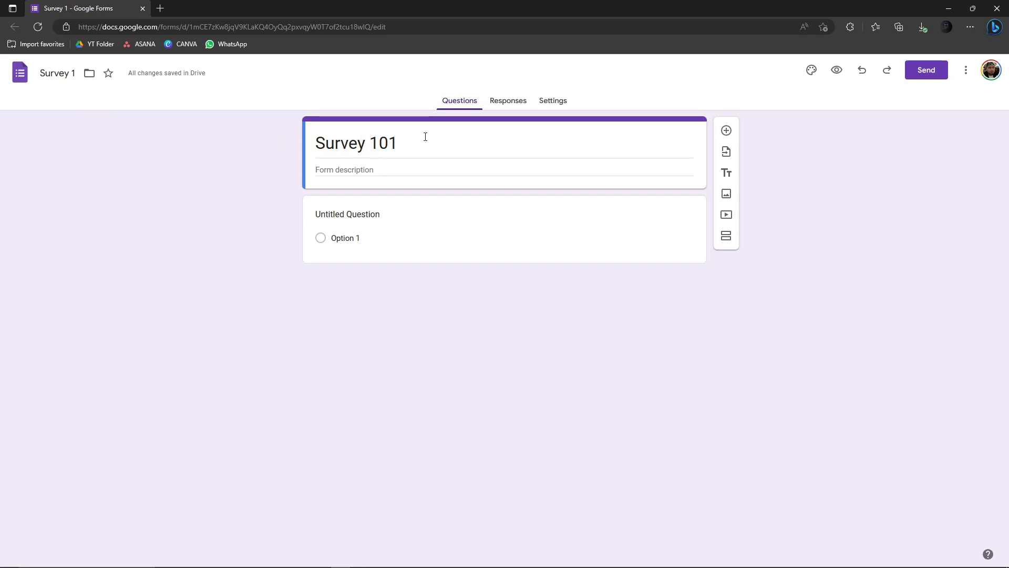
Step: Add the form description "A brief survey for the employees of Company 101"
left_click(411, 169)
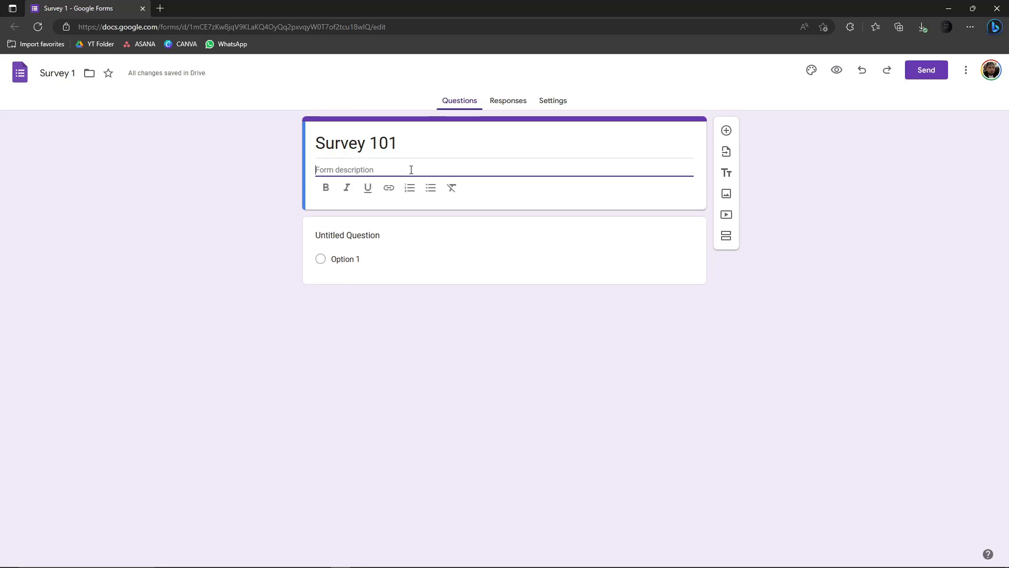
type("A brief survey for the employees of Company 101")
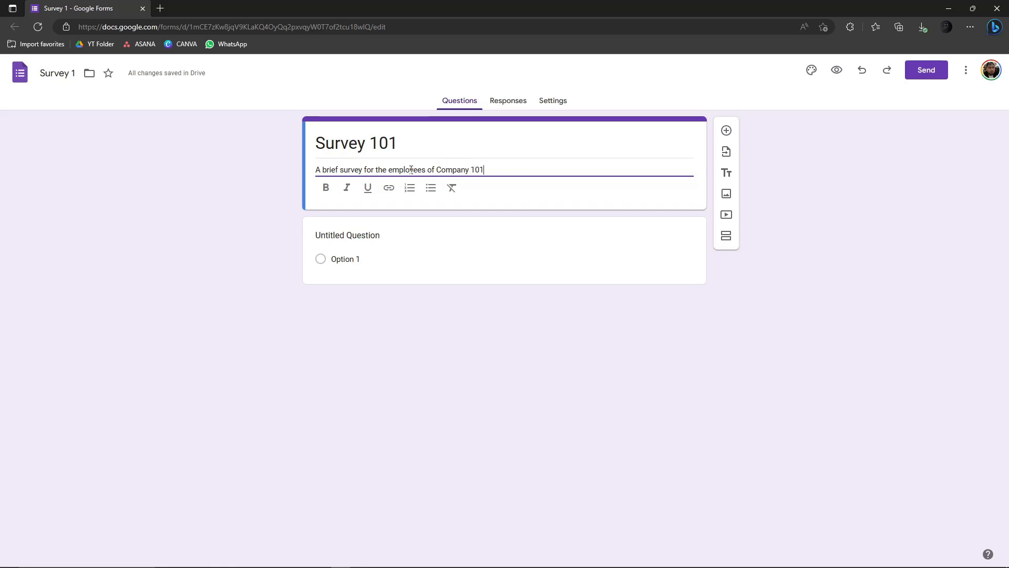
Step: End the form description with a period, so it reads "A brief survey for the employees of Company 101."
type(".")
left_click(288, 246)
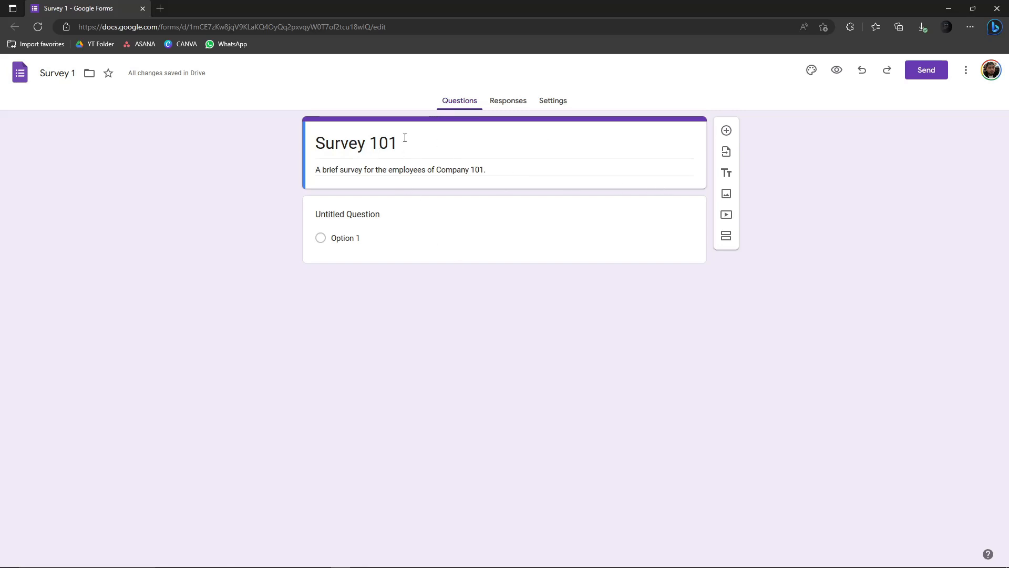
triple_click(432, 173)
left_click(263, 153)
Step: Title the untitled first question "First and Last name"
left_click(368, 206)
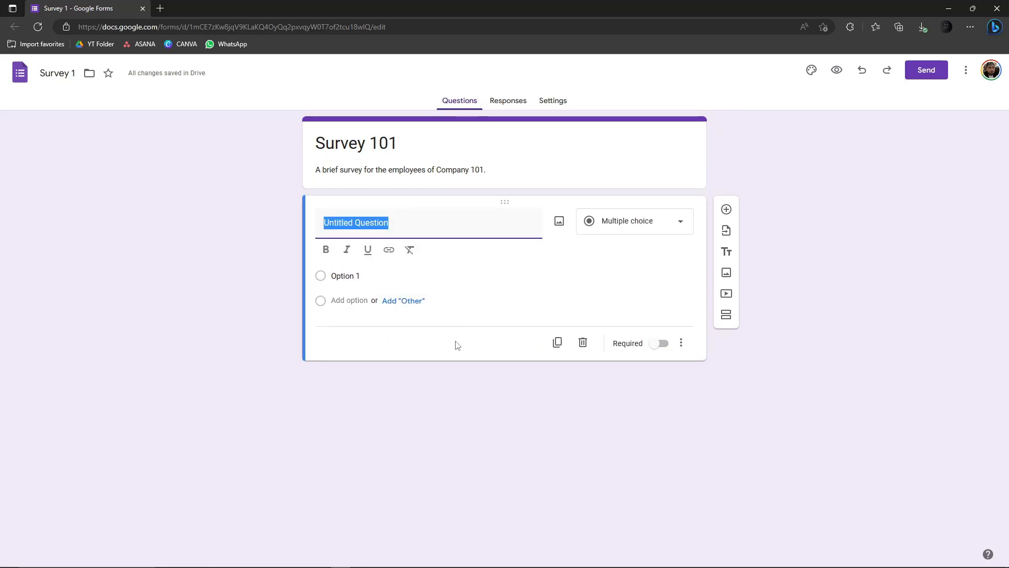
type("Full Name")
key("ctrl+a")
type("First")
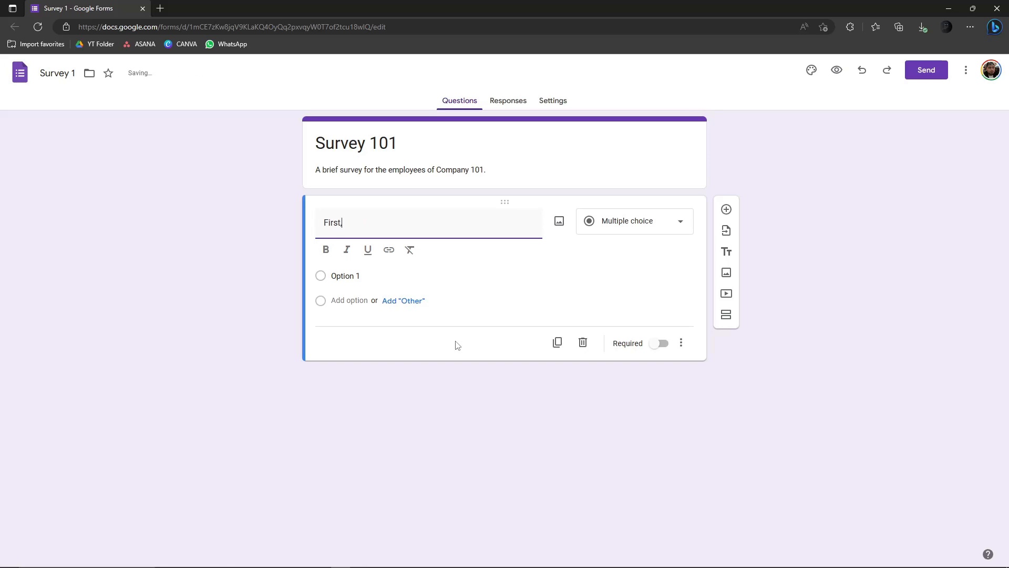
type(" and Last name")
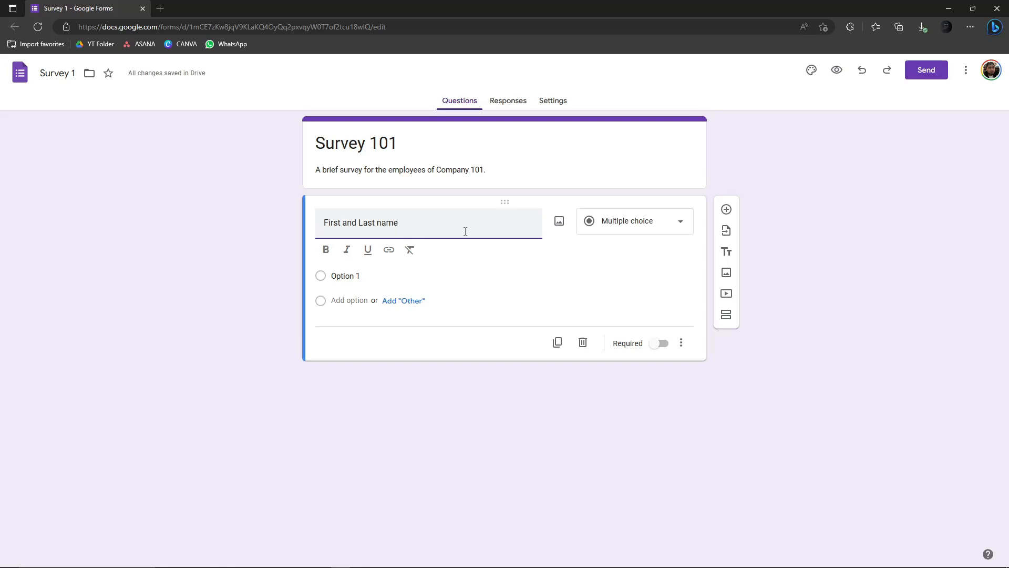
Step: Switch the first question's answer type to Paragraph, and change it to Short answer
left_click(650, 234)
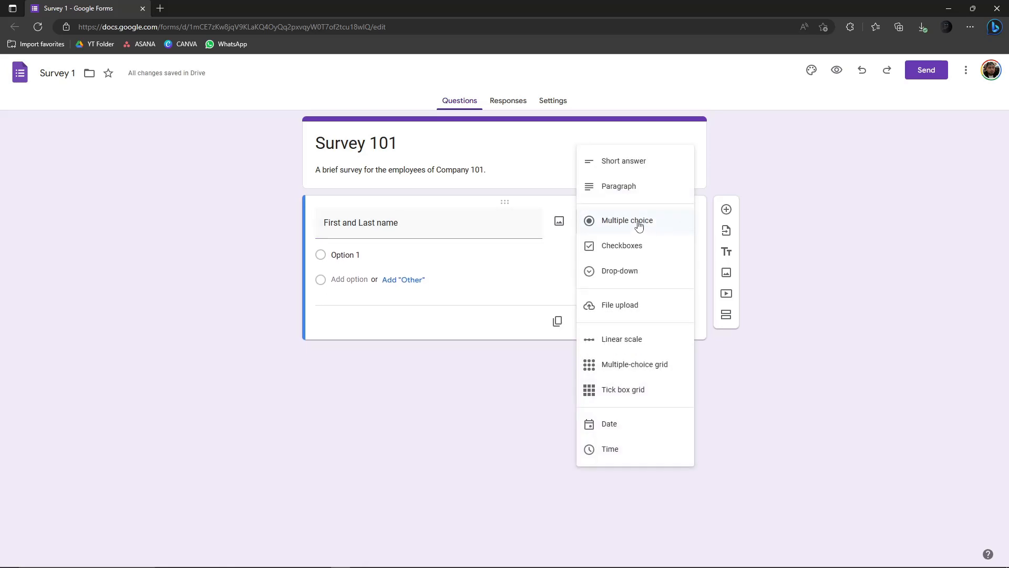
left_click(629, 189)
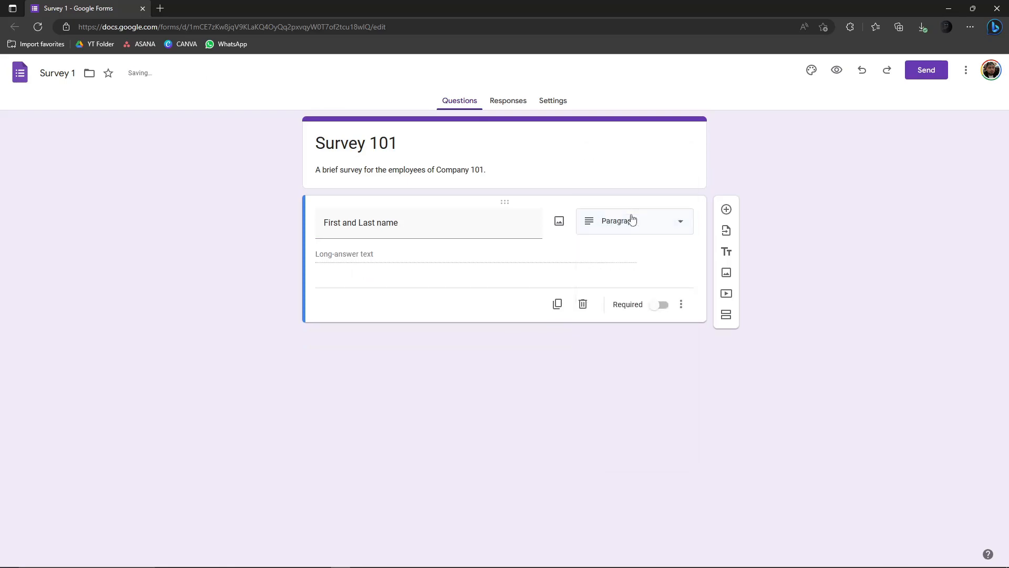
left_click(630, 221)
left_click(632, 204)
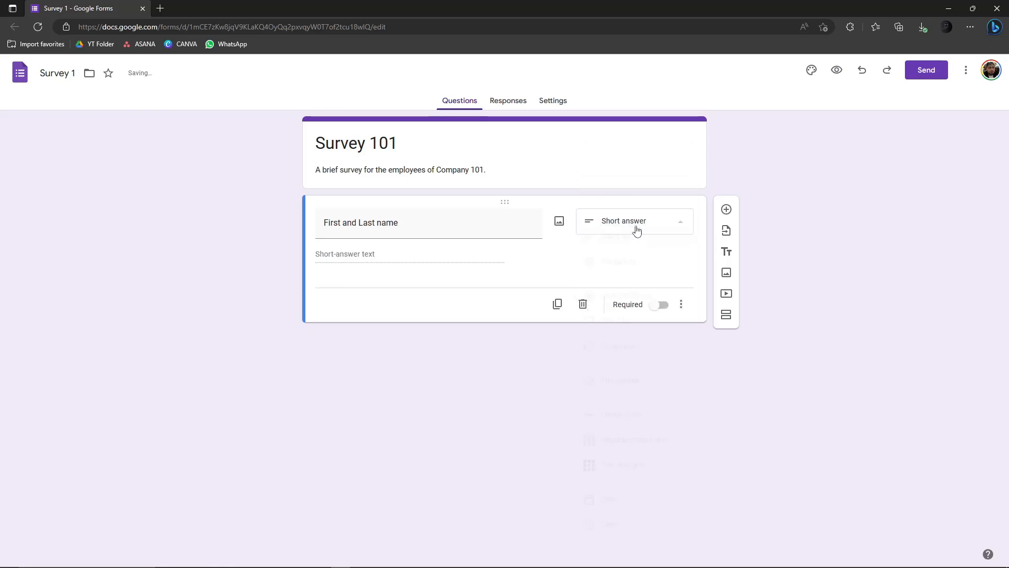
Step: Try the Checkboxes and Drop-down answer types on the first question, and return it to Short answer
left_click(638, 227)
left_click(624, 326)
left_click(624, 226)
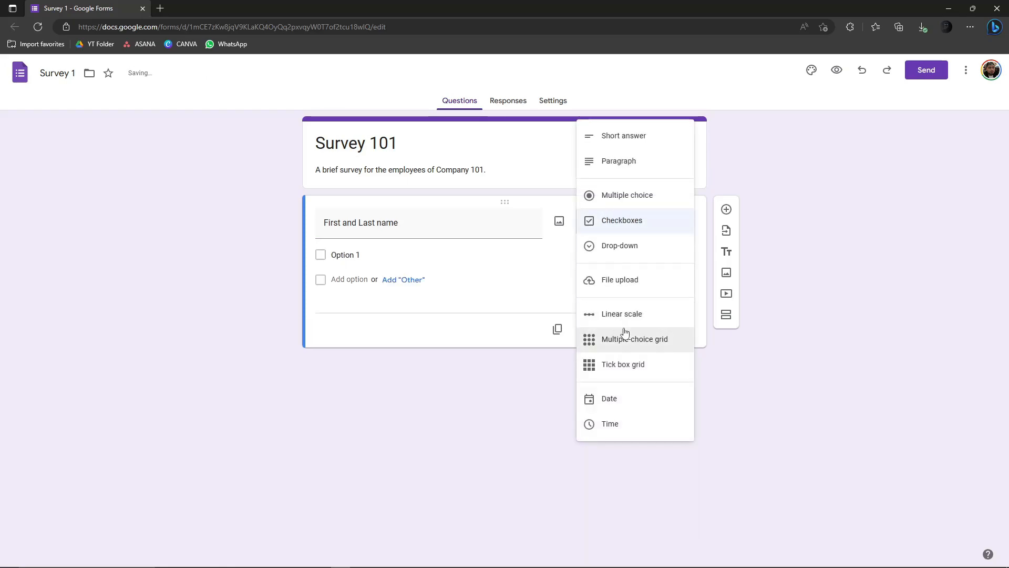
left_click(633, 257)
left_click(637, 229)
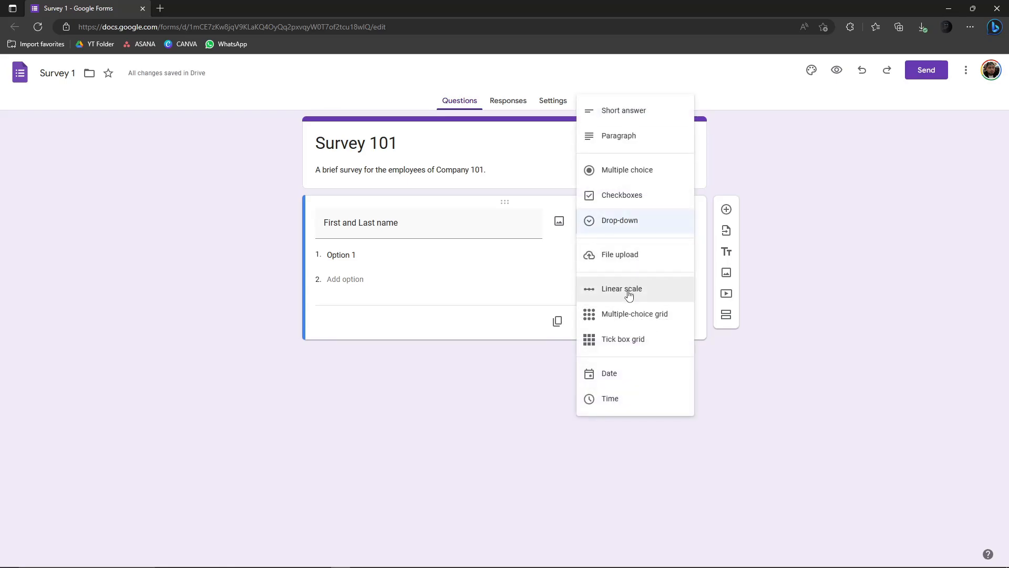
left_click(538, 277)
left_click(638, 230)
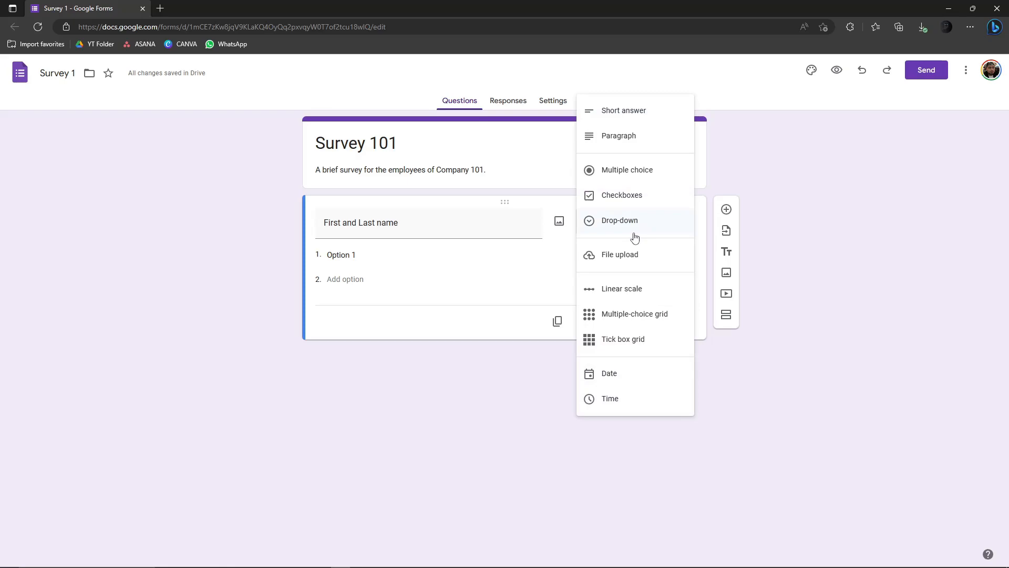
left_click(602, 111)
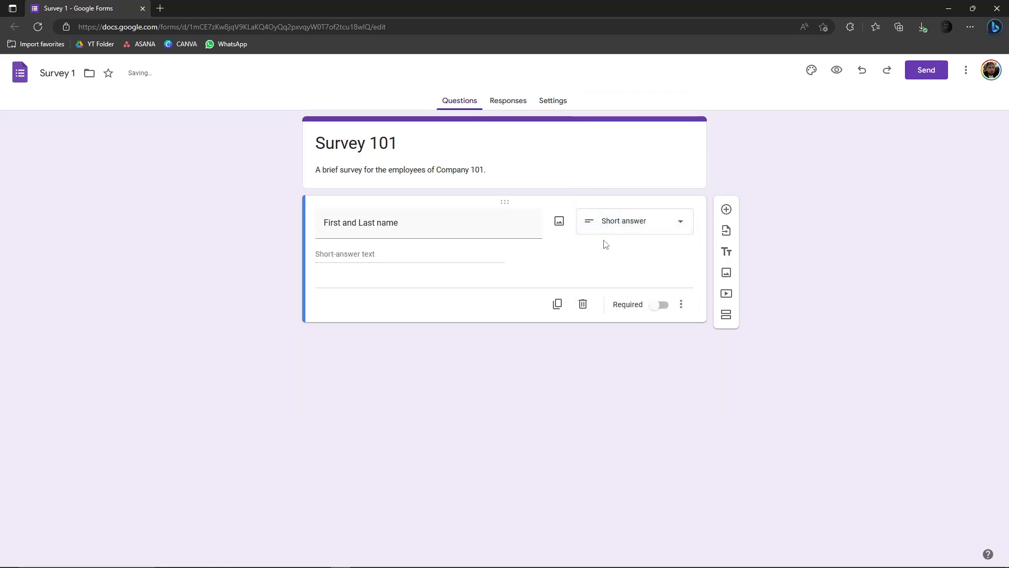
Step: Clear the first question's title and re-enter it as "First and last namne."
triple_click(487, 221)
key("BackSpace")
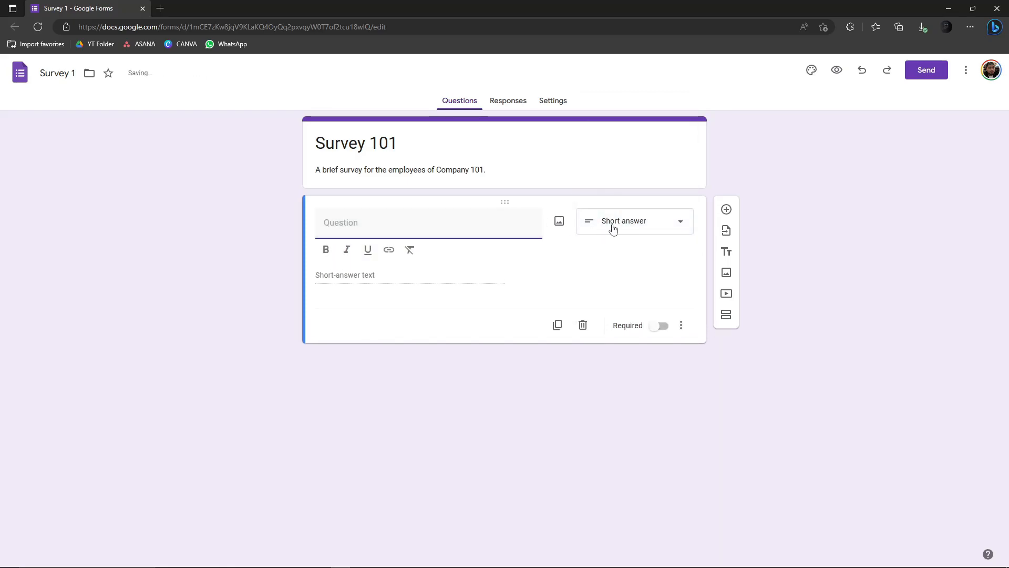
left_click(612, 226)
left_click(611, 226)
left_click(610, 223)
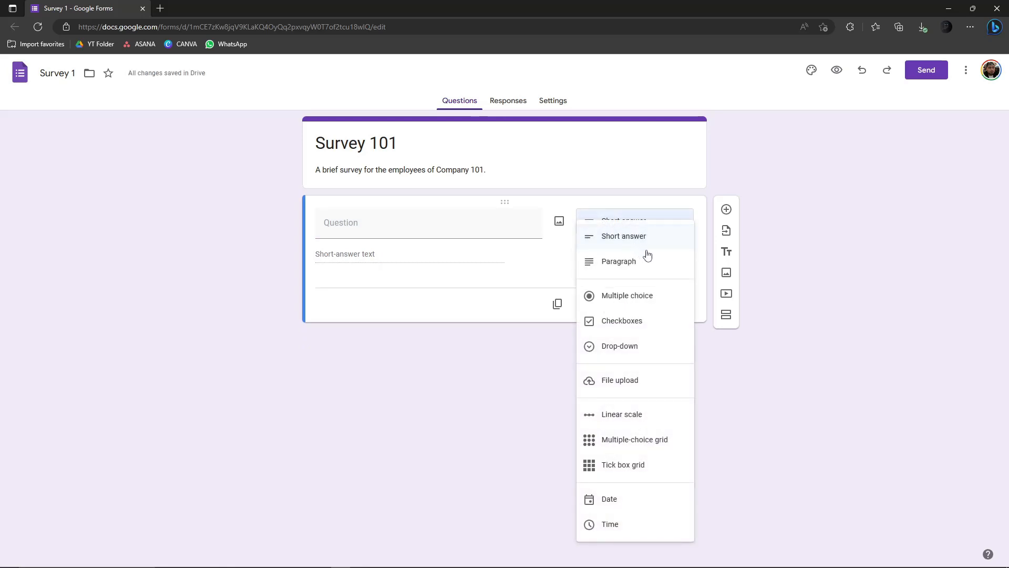
left_click(481, 234)
type("First and last nam,e")
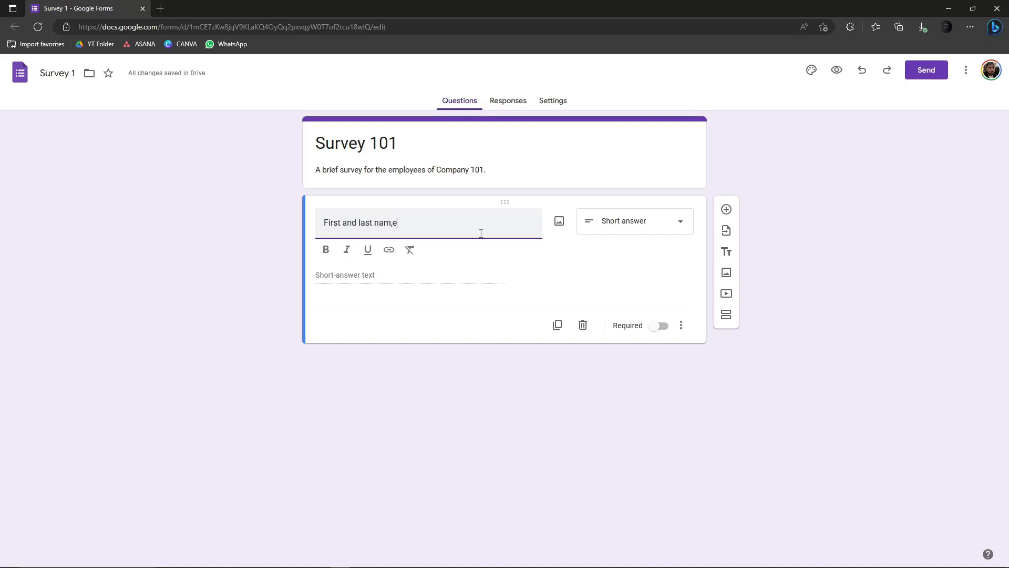
key("BackSpace")
key("BackSpace")
type("ne.")
Step: Replace the short-answer question's title with "Full name."
left_click(625, 231)
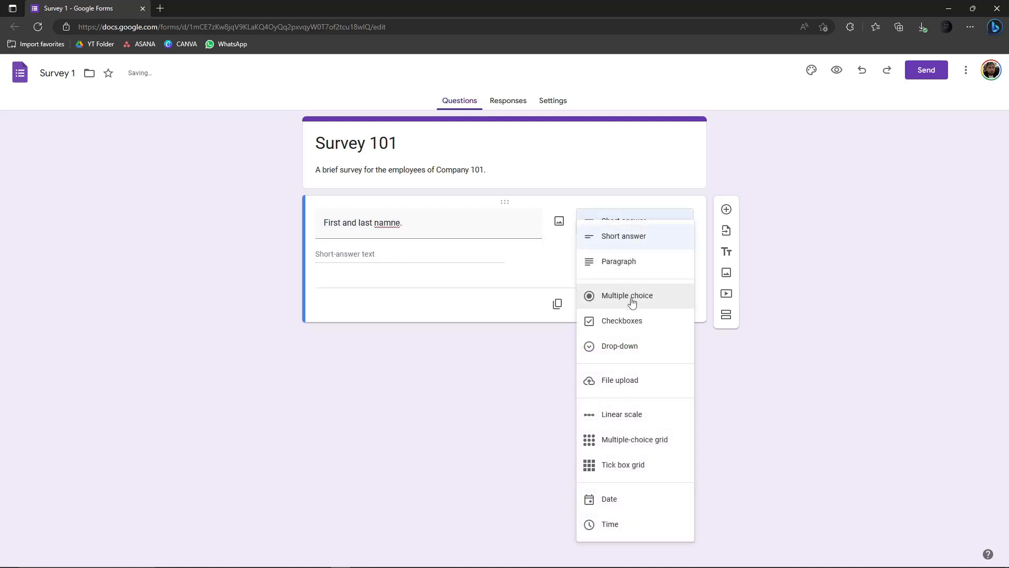
left_click(422, 221)
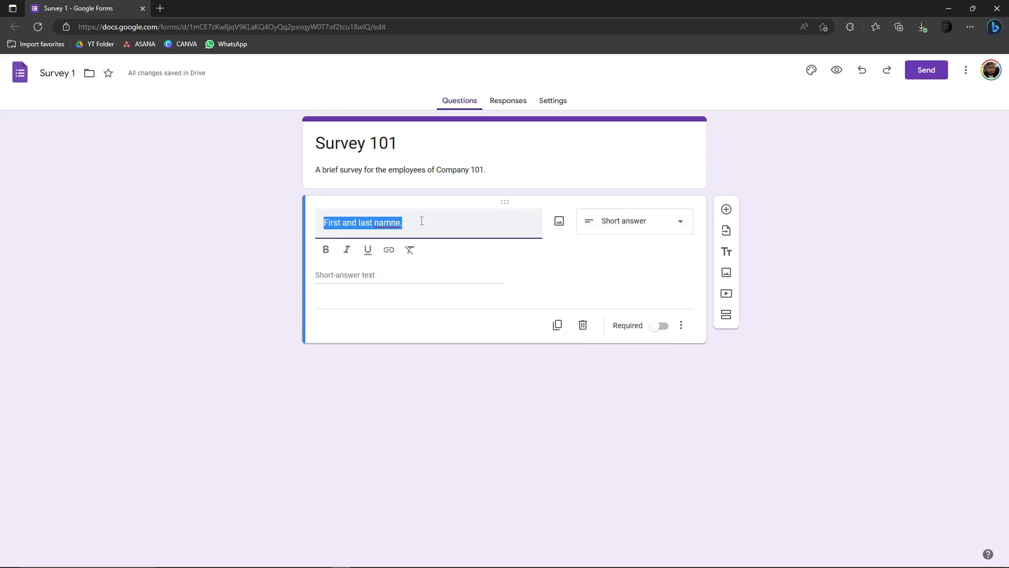
key("BackSpace")
type("Full na")
type("m,e")
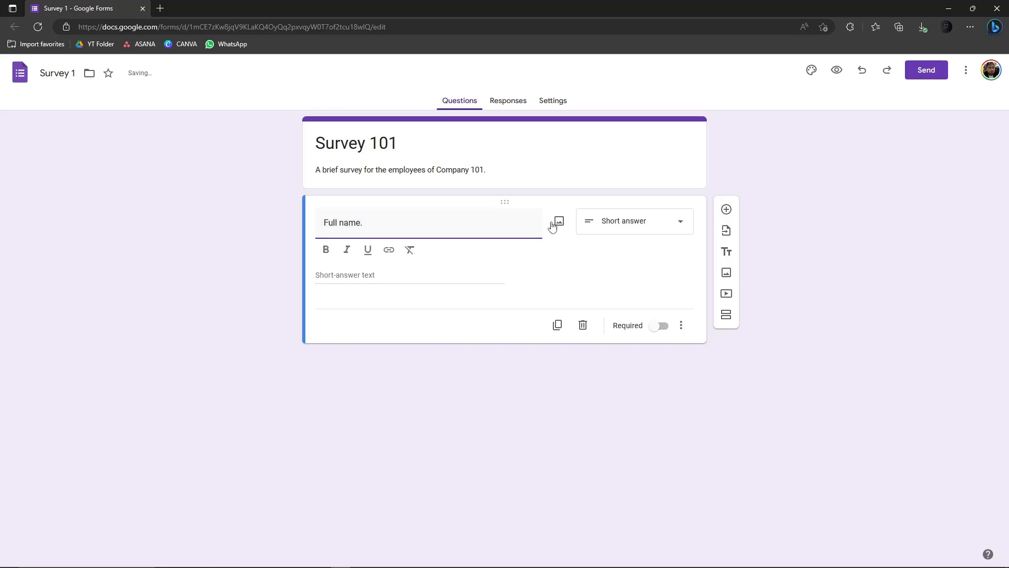
left_click(602, 220)
left_click(593, 230)
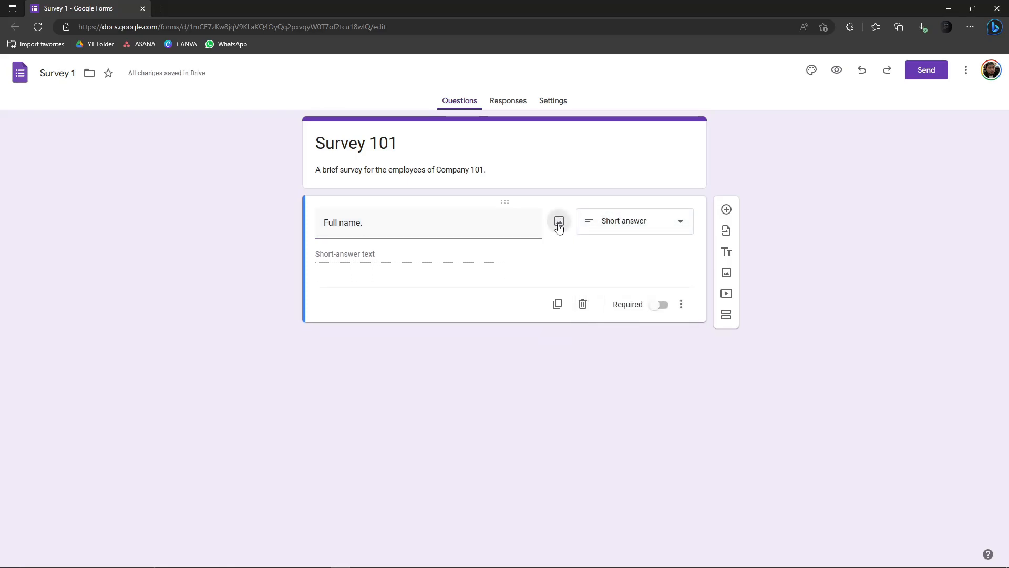
Step: Look at the sources for inserting an image into the "Full name." question, and close them without adding one
left_click(559, 225)
left_click(761, 160)
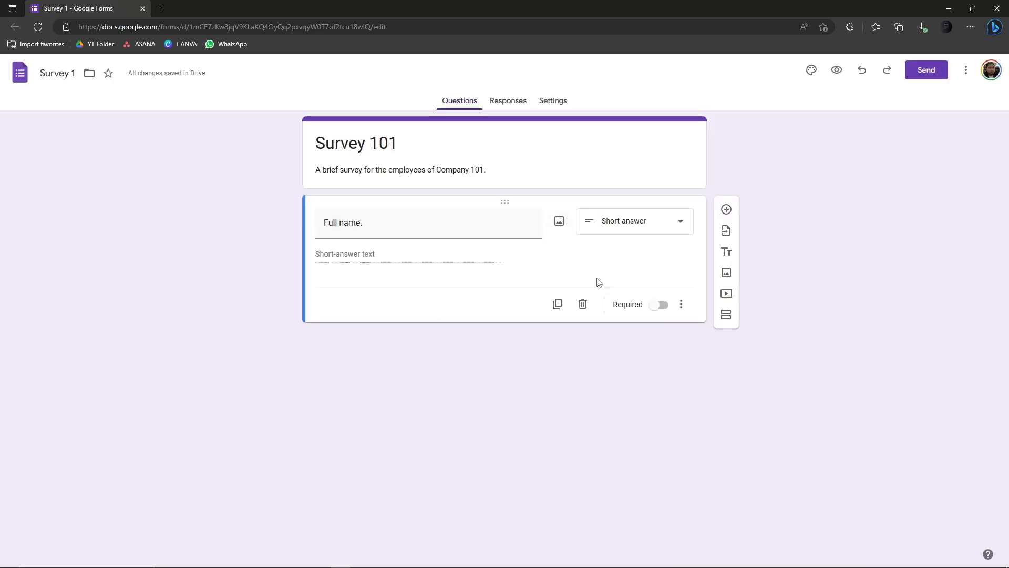
left_click(560, 224)
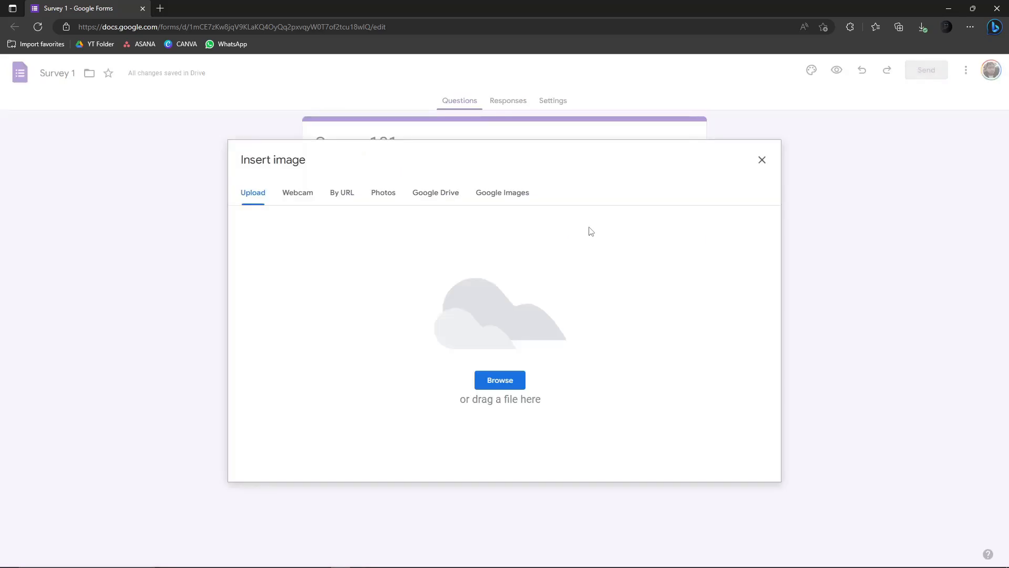
left_click(763, 161)
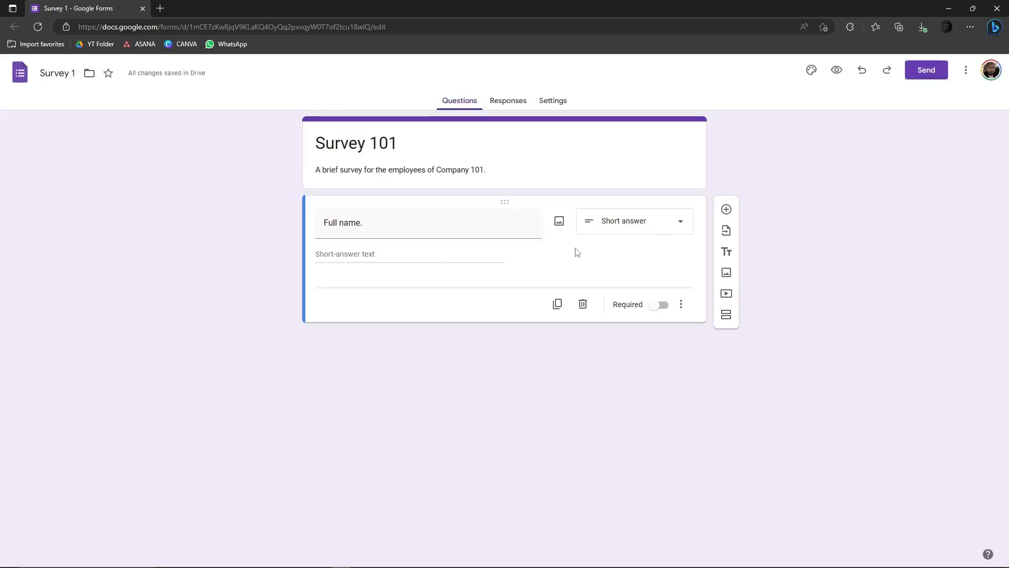
left_click(483, 230)
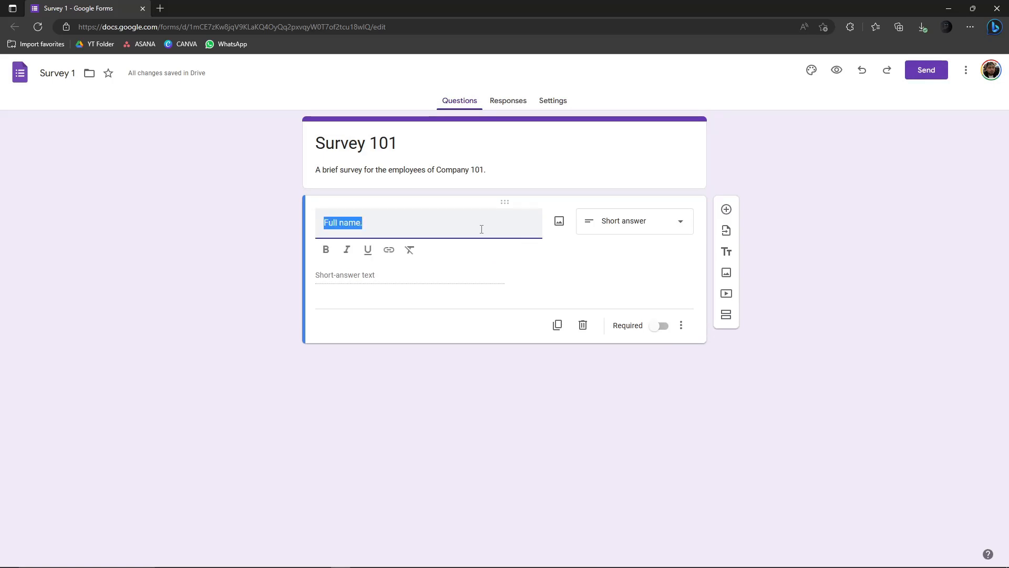
left_click(472, 229)
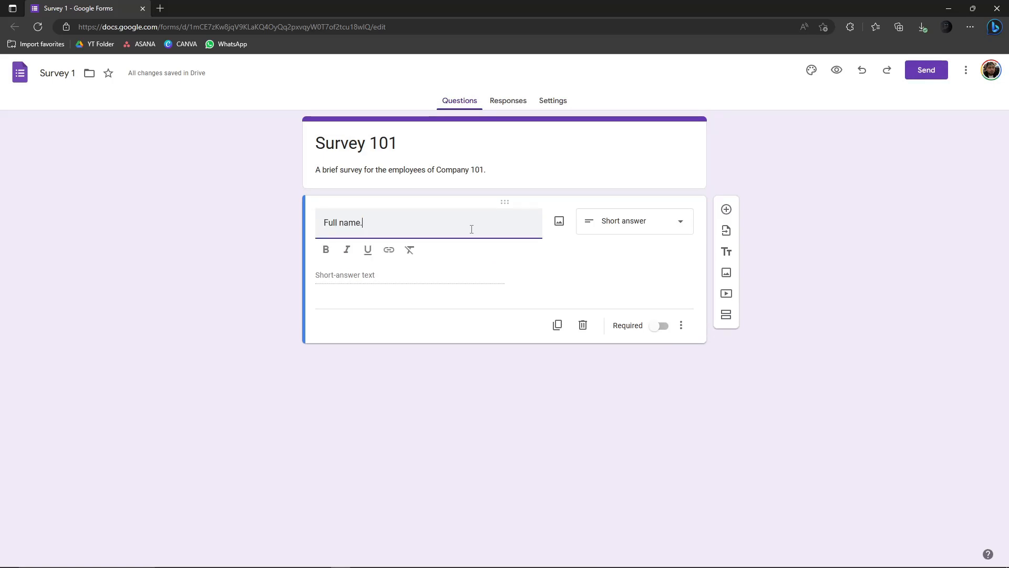
left_click(408, 279)
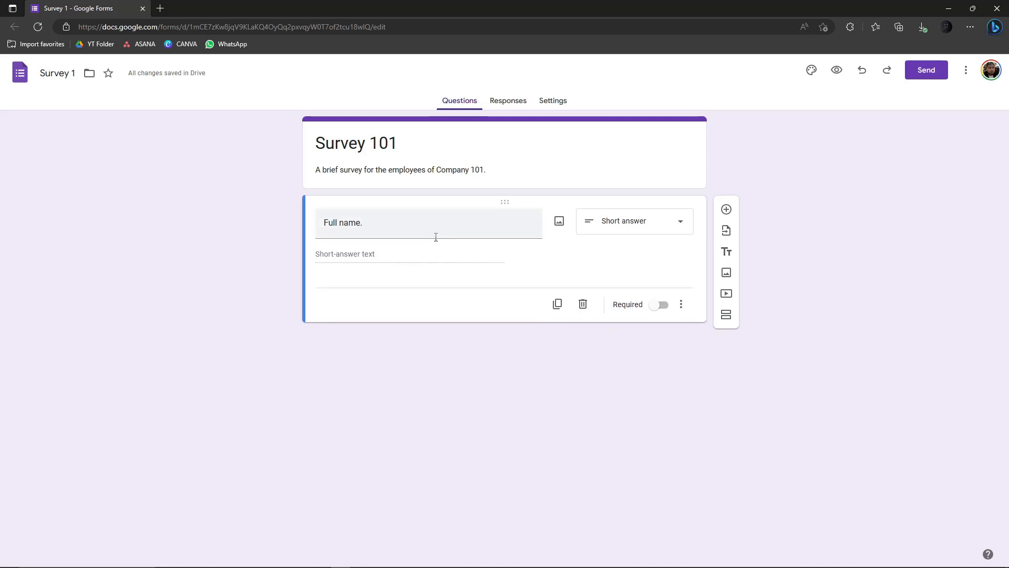
Step: Add a second question below "Full name.", title it "Sex" and give it the Multiple choice answer type
left_click(726, 210)
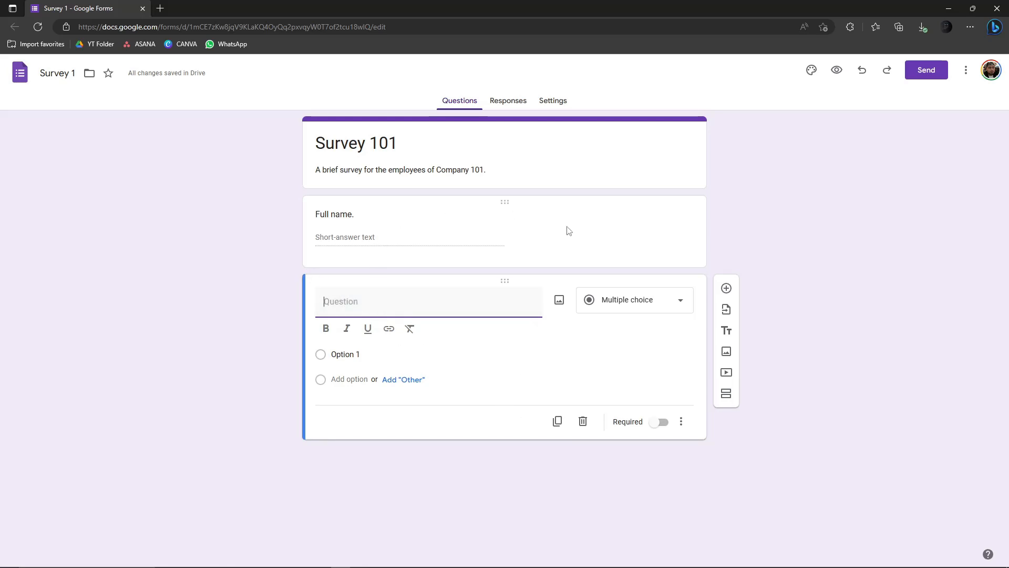
left_click(627, 238)
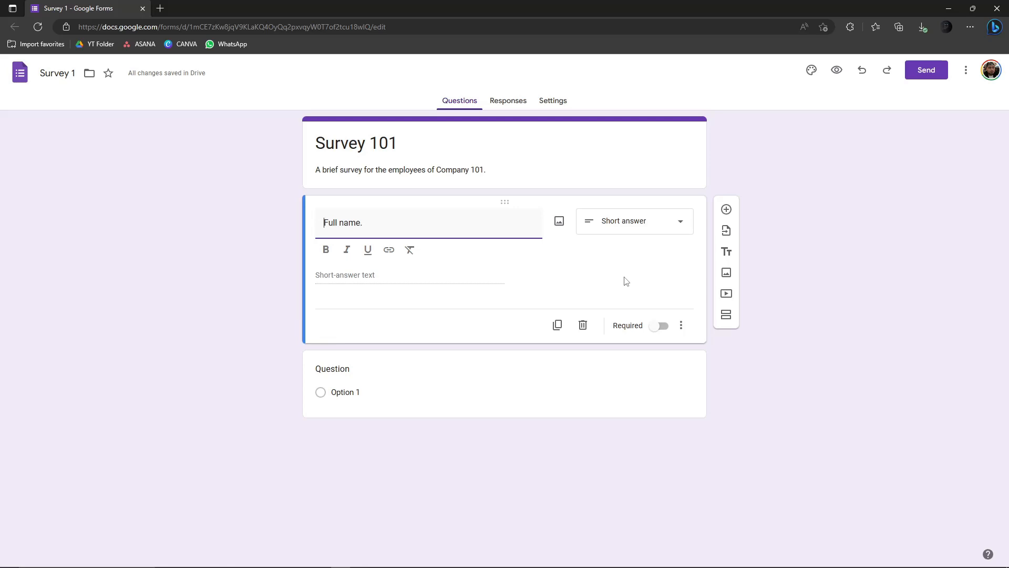
left_click(500, 376)
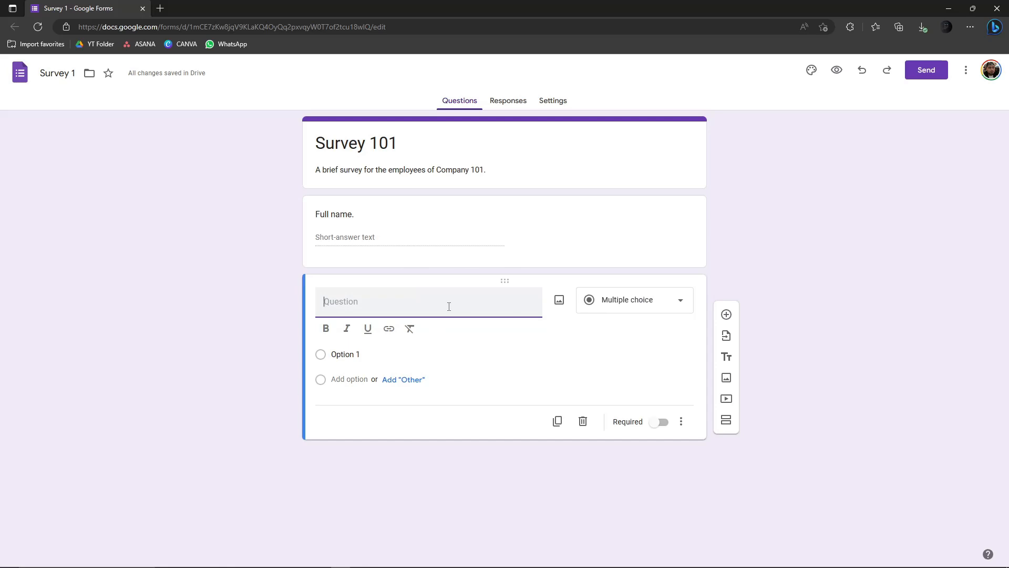
type("Sex")
left_click(612, 304)
left_click(631, 322)
left_click(634, 308)
left_click(633, 297)
Step: Give the "Sex" question the four options "Male", "Female", "Prefer not to say" and "Others"
left_click(372, 332)
type("Male")
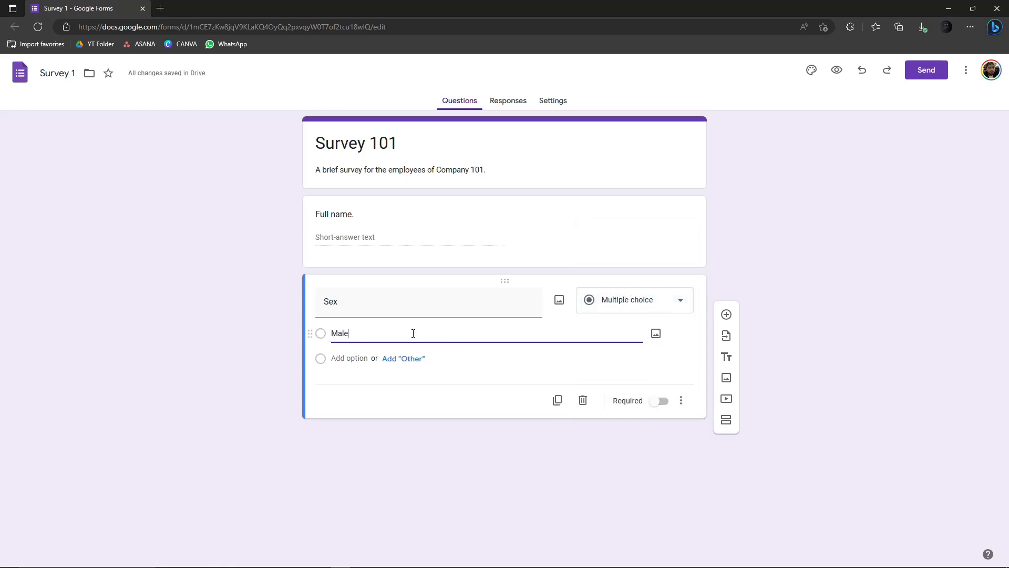
left_click(356, 378)
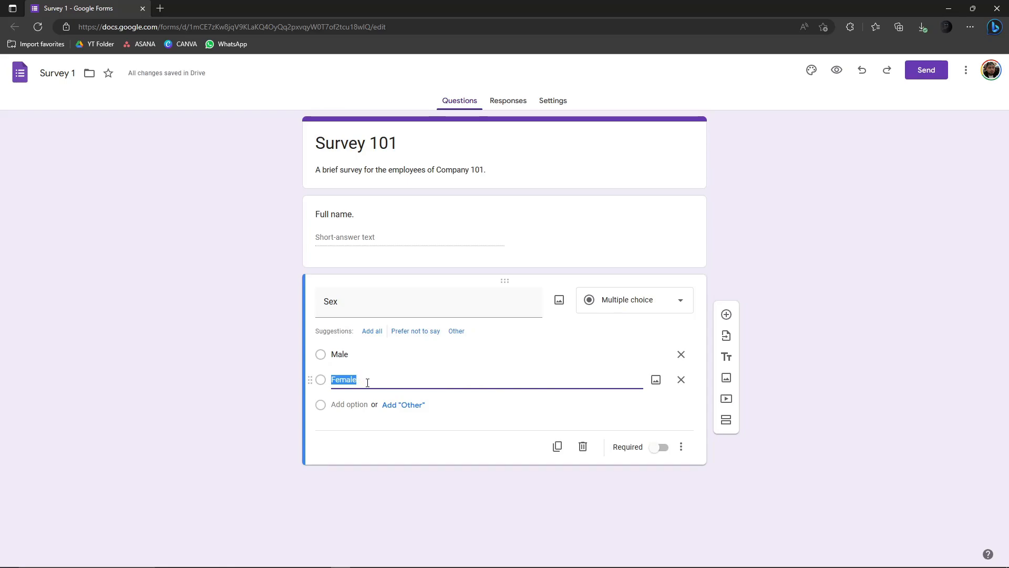
left_click(368, 383)
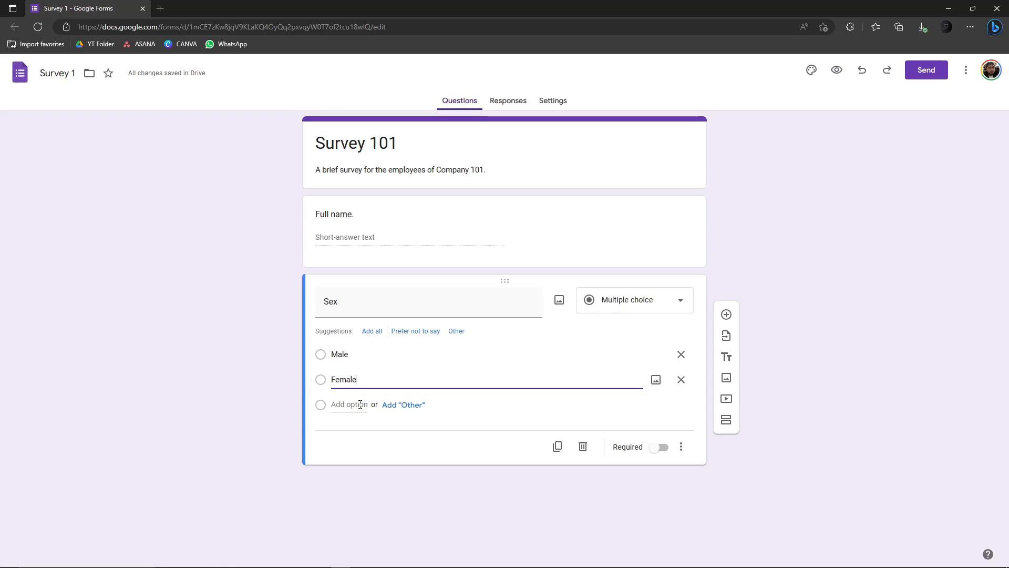
left_click(360, 404)
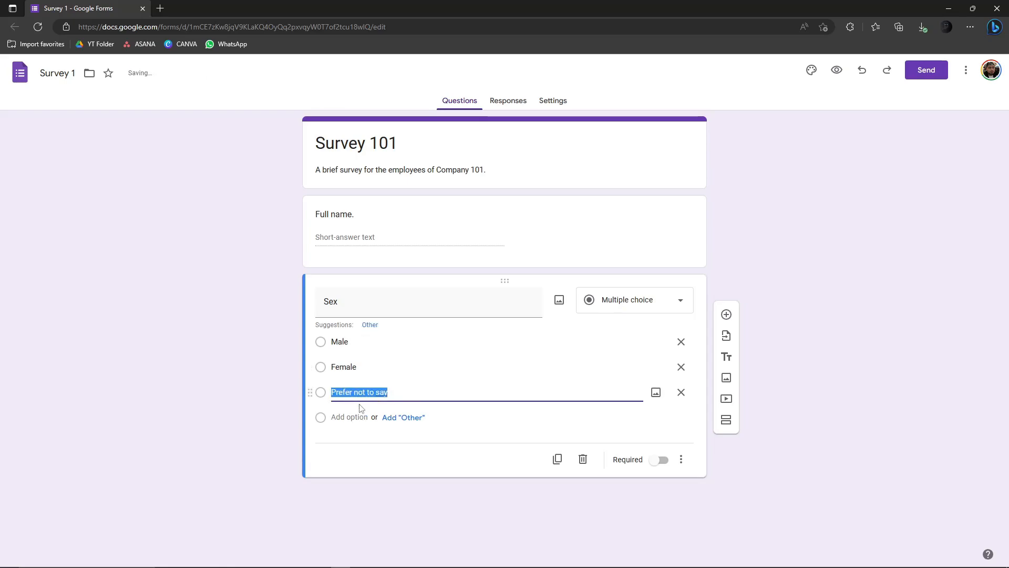
left_click(349, 416)
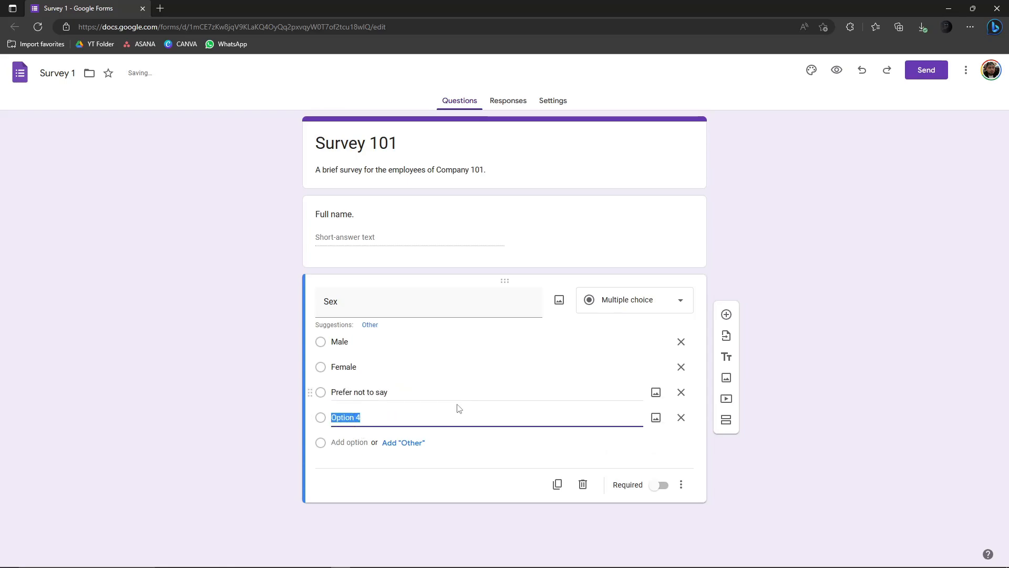
type("Third Ge")
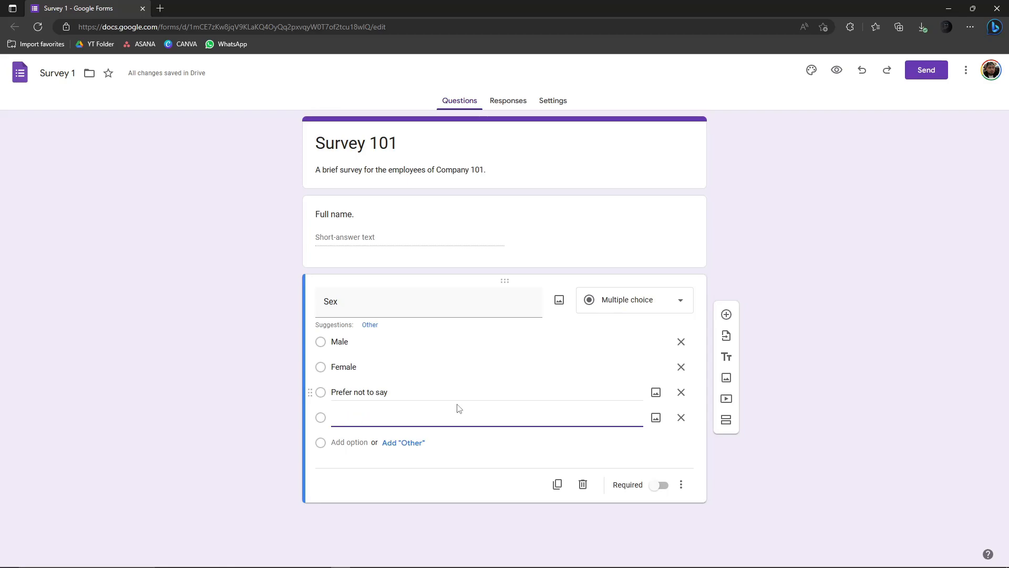
type("Others")
left_click(446, 453)
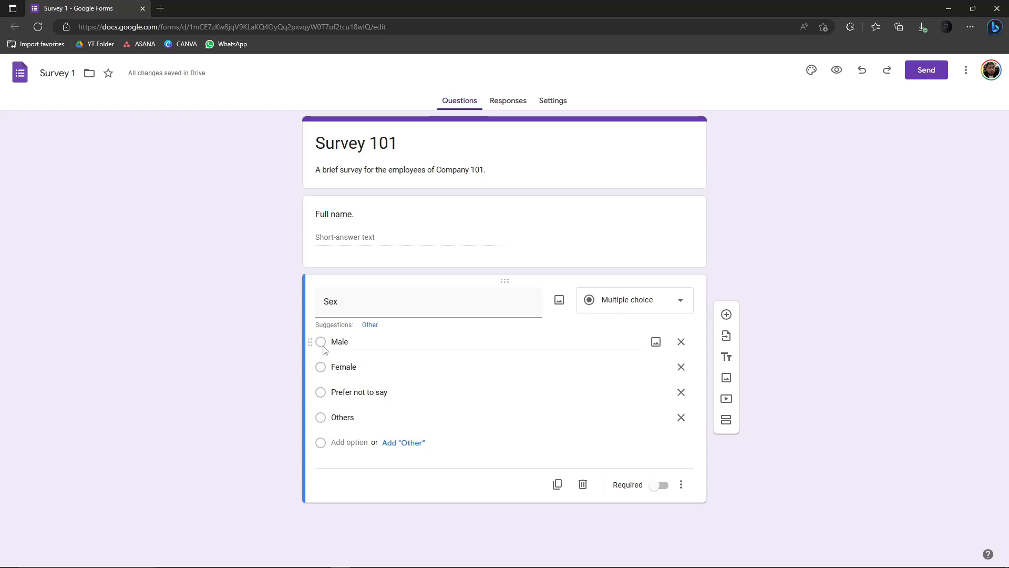
left_click(627, 298)
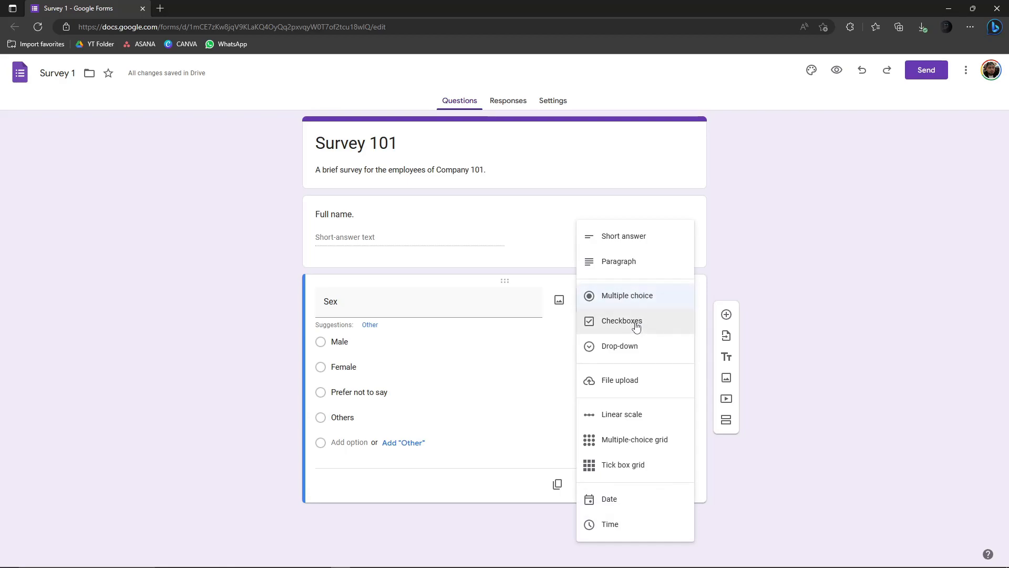
left_click(533, 343)
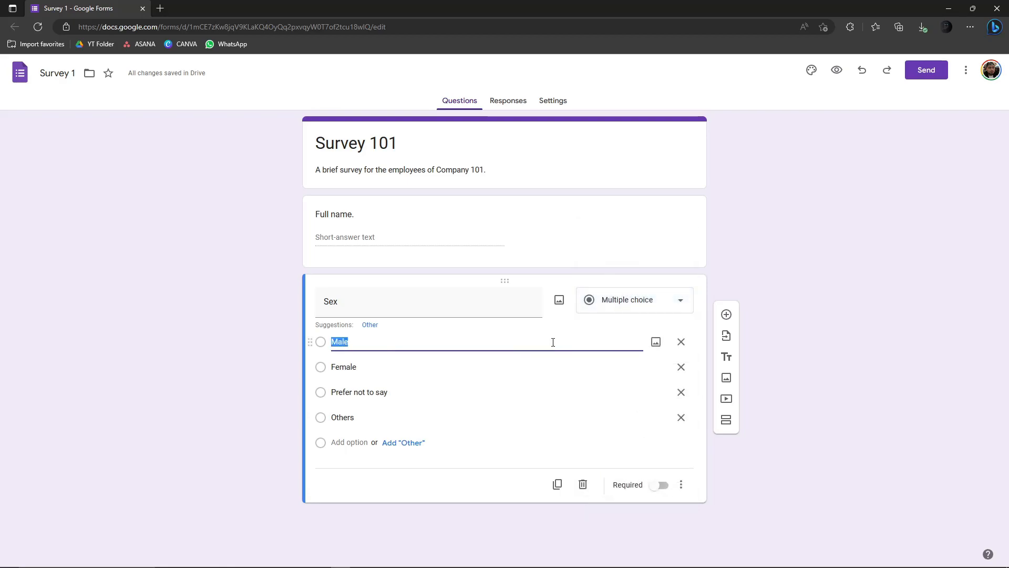
left_click(548, 363)
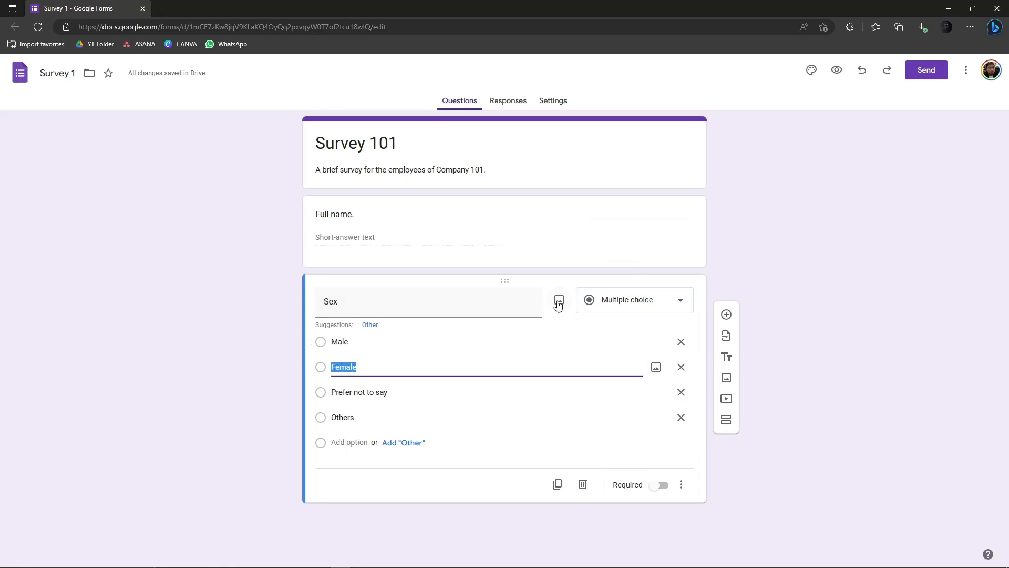
left_click(568, 392)
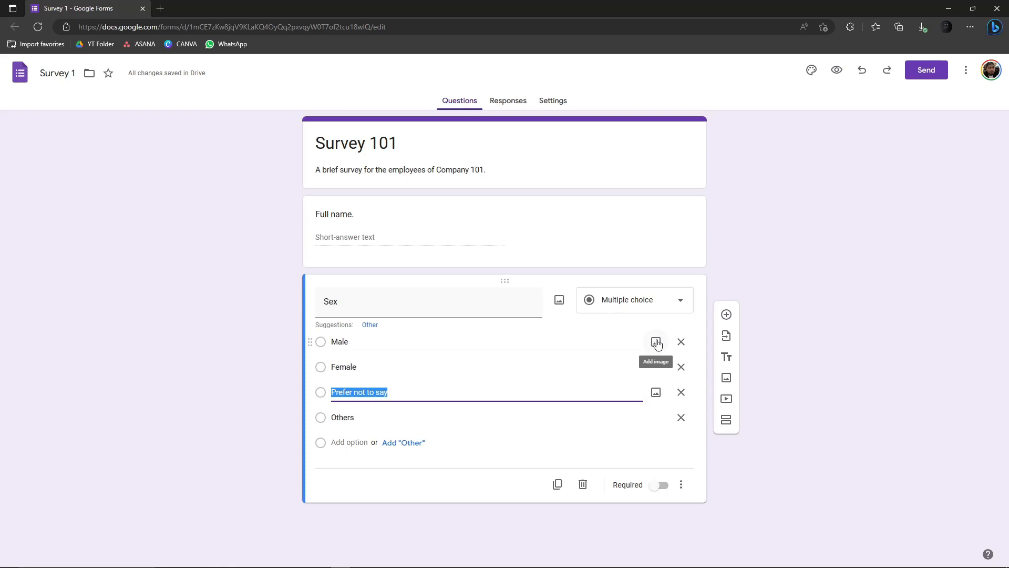
left_click(871, 329)
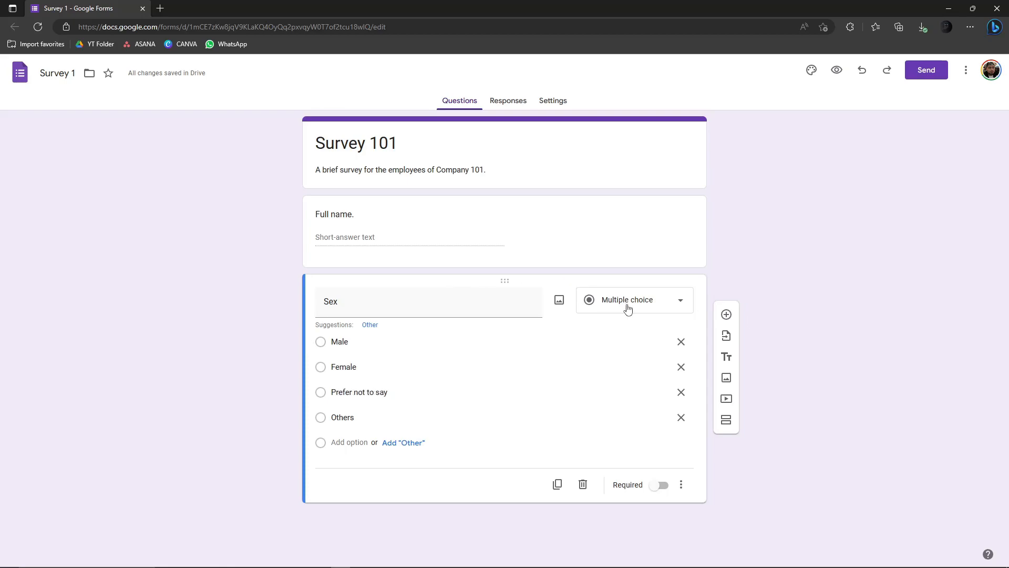
left_click(531, 235)
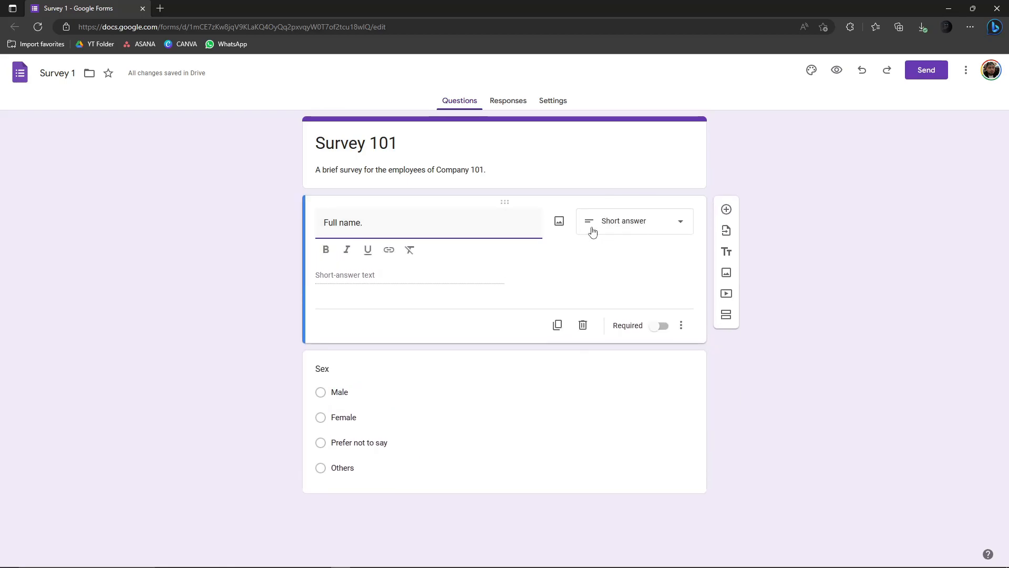
Step: Add a third question below "Sex", give it the Checkboxes answer type and title it "Work from or Office"
left_click(550, 367)
left_click(712, 316)
left_click(626, 383)
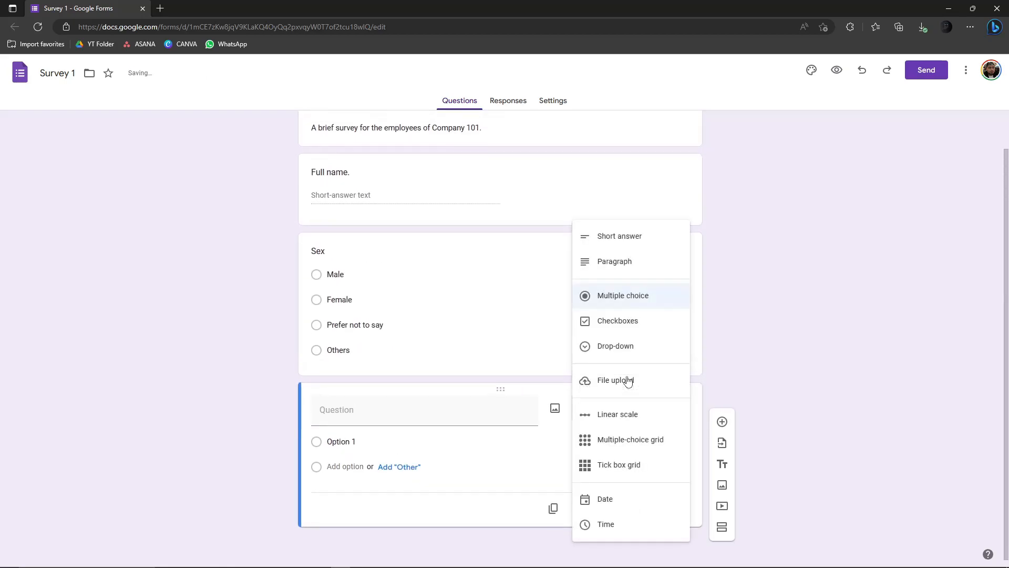
left_click(618, 326)
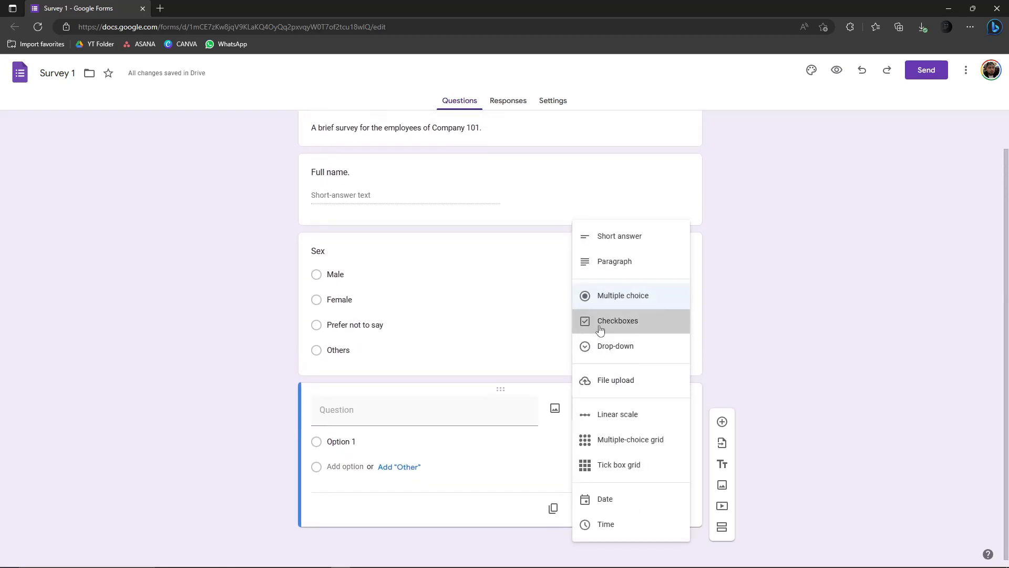
left_click(451, 408)
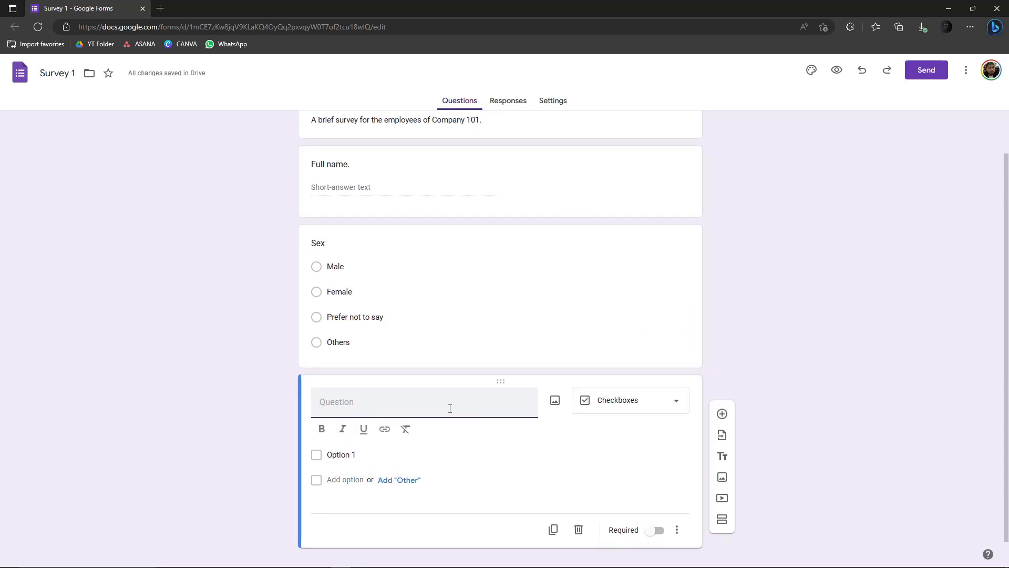
type("Work from or")
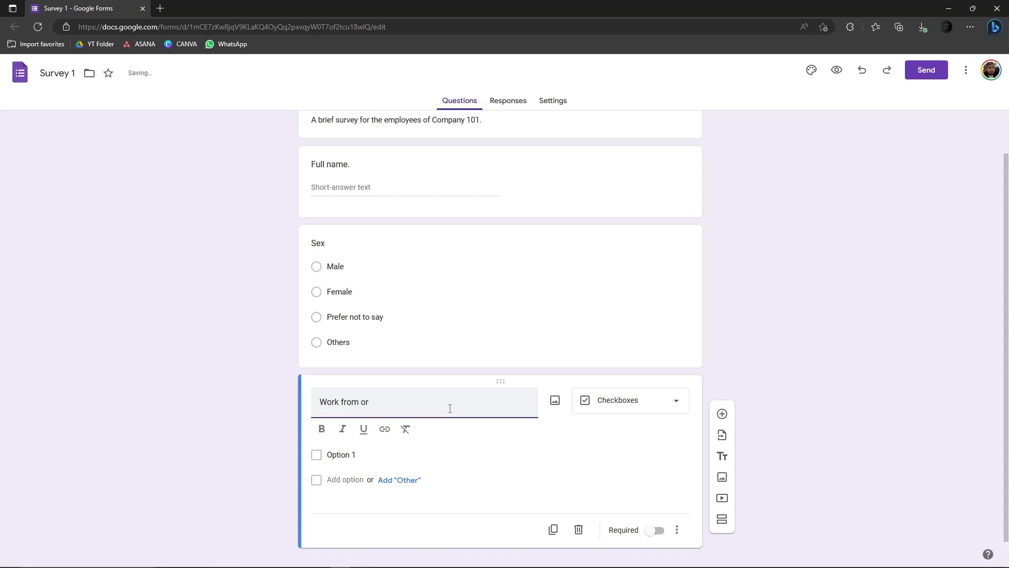
type(" Office")
Step: Give the "Work from or Office" question the three options "Work from home", "Office" and "Other"
left_click(344, 455)
type("W")
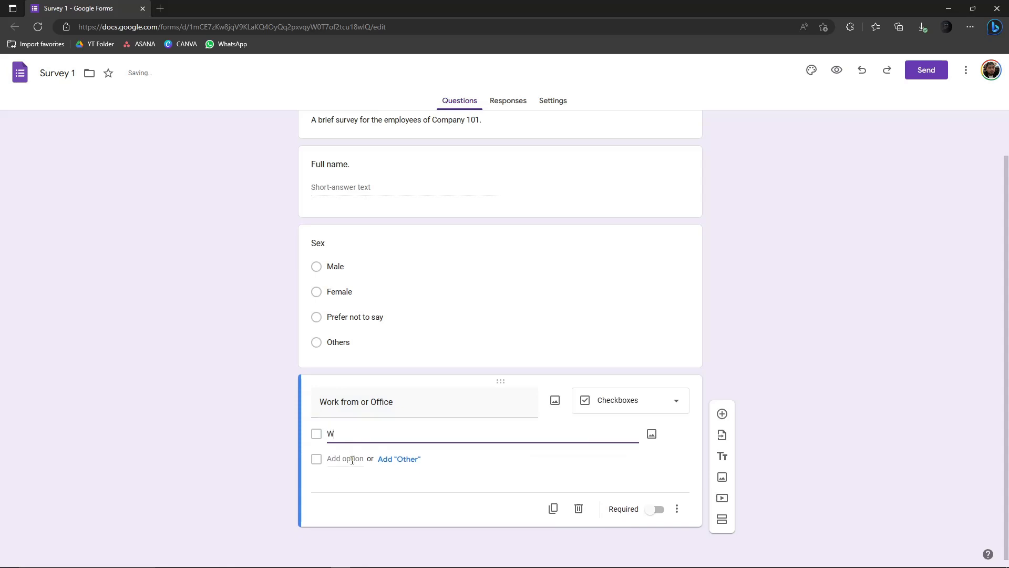
type("ork from home")
left_click(352, 459)
type("Office")
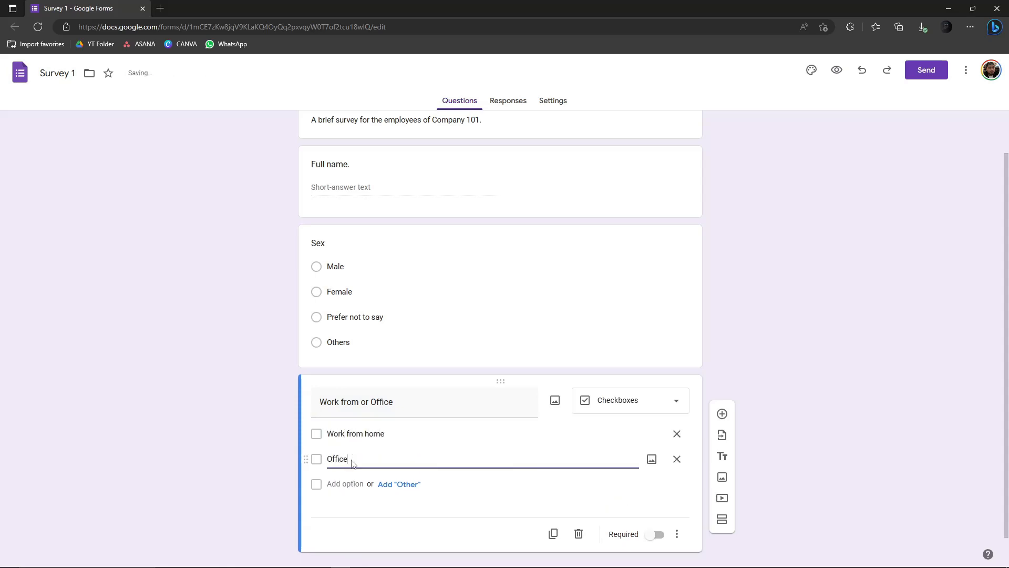
left_click(351, 484)
type("o")
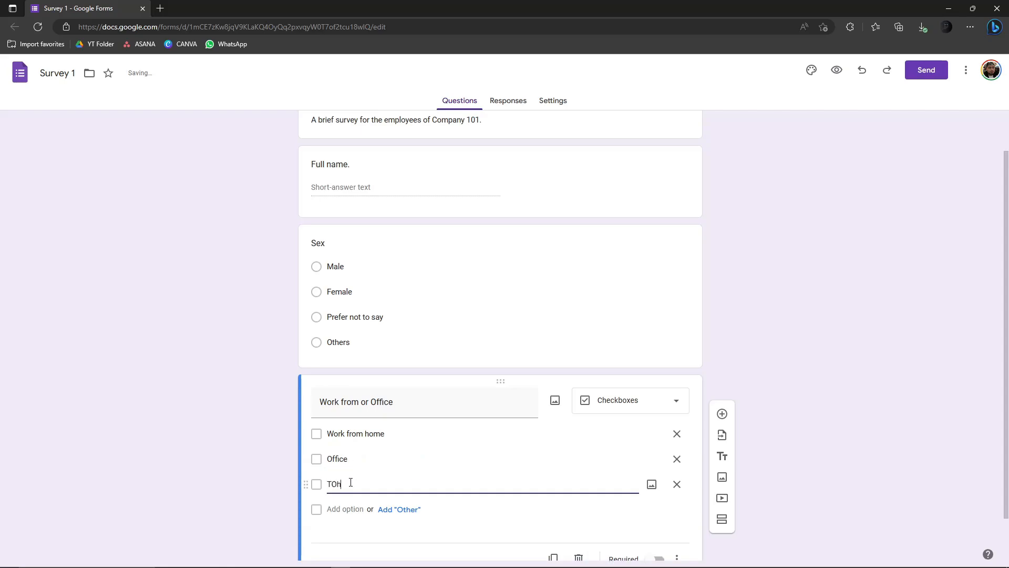
type("oth")
left_click(363, 435)
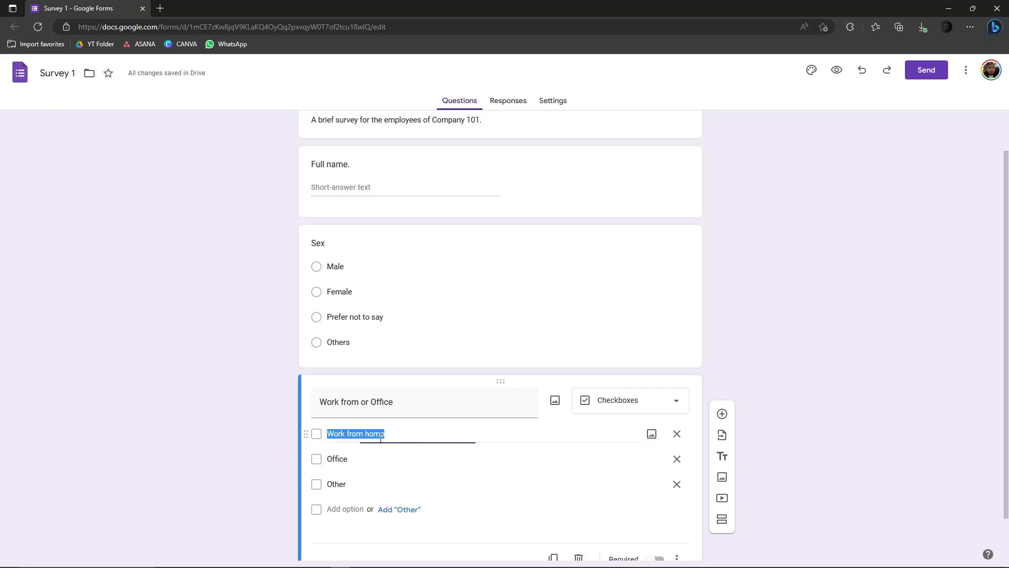
left_click(382, 485)
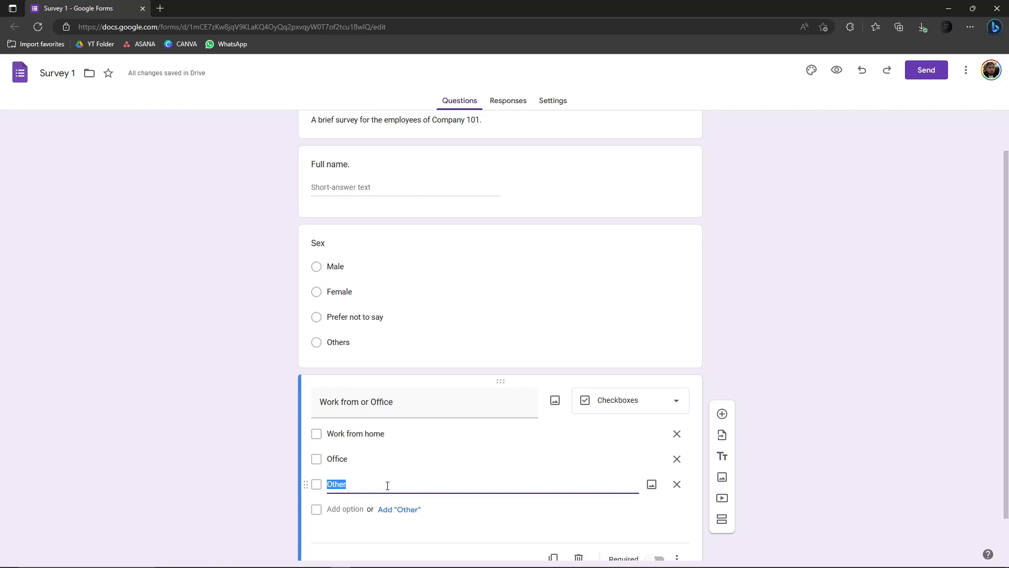
scroll(388, 485, "down", 1)
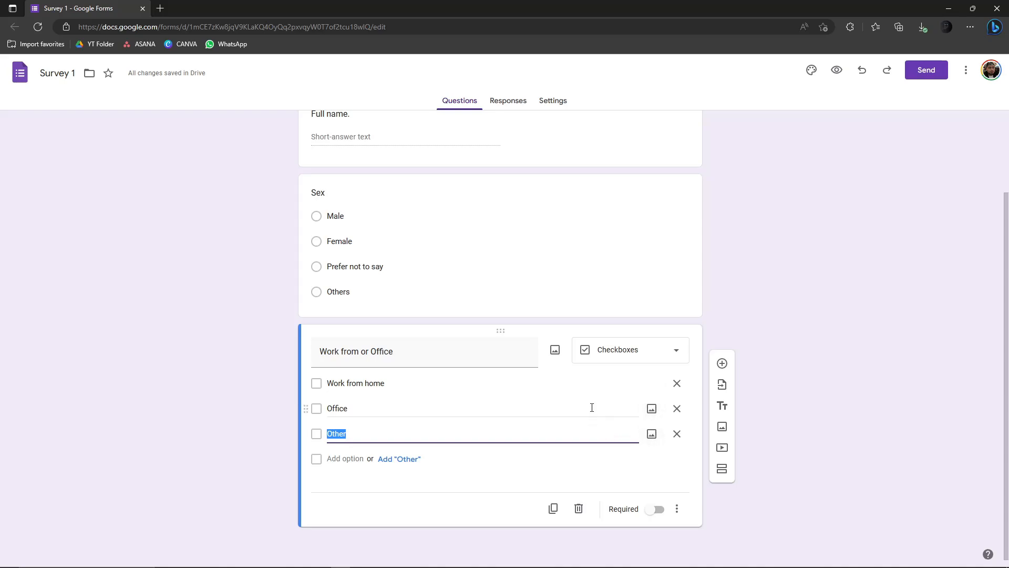
left_click(854, 342)
scroll(588, 383, "up", 3)
left_click(515, 226)
scroll(552, 328, "down", 3)
left_click(574, 300)
left_click(559, 442)
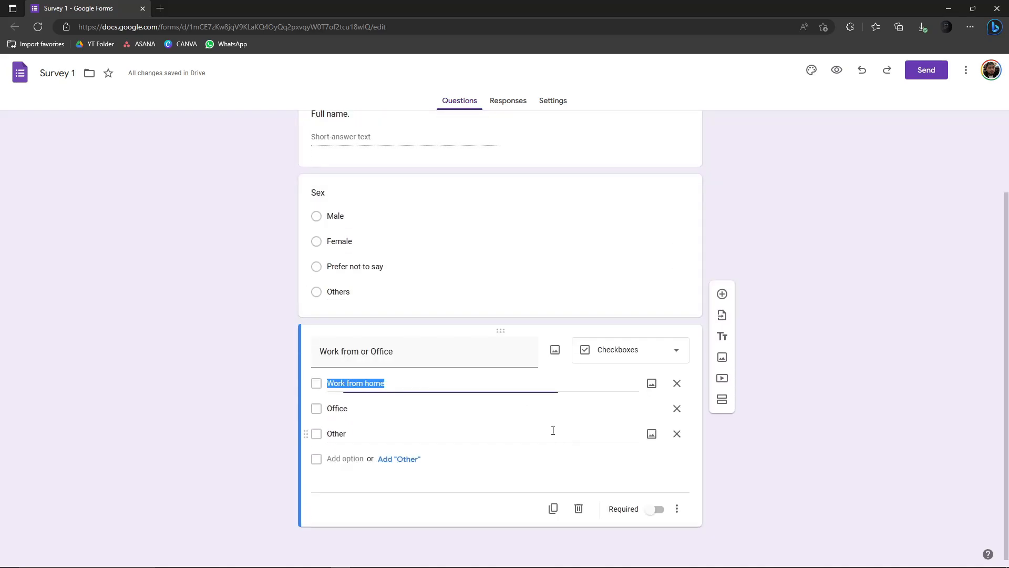
scroll(538, 368, "up", 3)
left_click(566, 230)
left_click(561, 413)
left_click(574, 254)
left_click(580, 384)
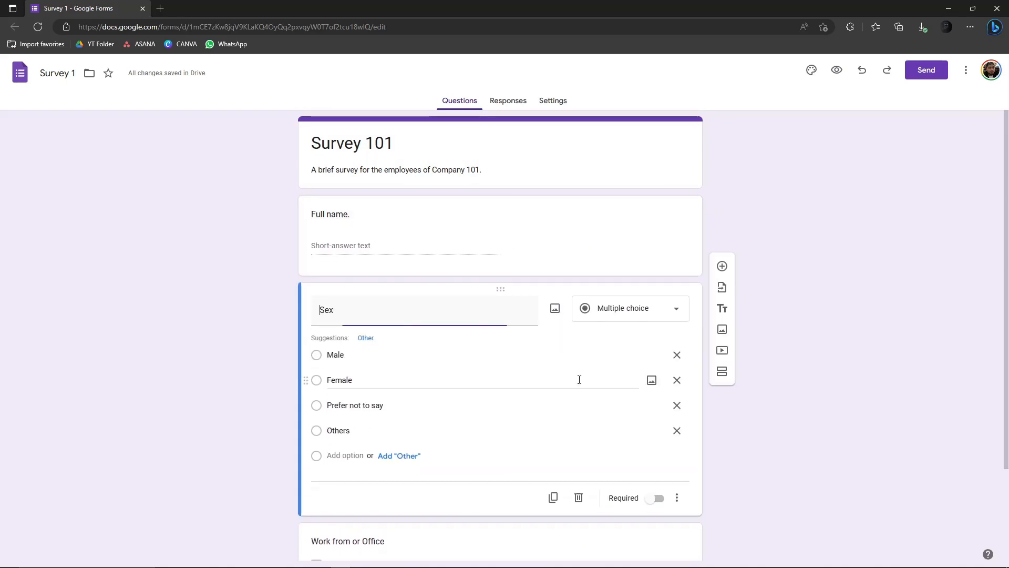
scroll(581, 356, "down", 3)
left_click(570, 459)
scroll(521, 338, "up", 5)
left_click(520, 339)
left_click(558, 240)
scroll(541, 361, "down", 2)
left_click(554, 332)
left_click(548, 460)
left_click(548, 288)
scroll(552, 237, "up", 3)
left_click(559, 212)
left_click(549, 401)
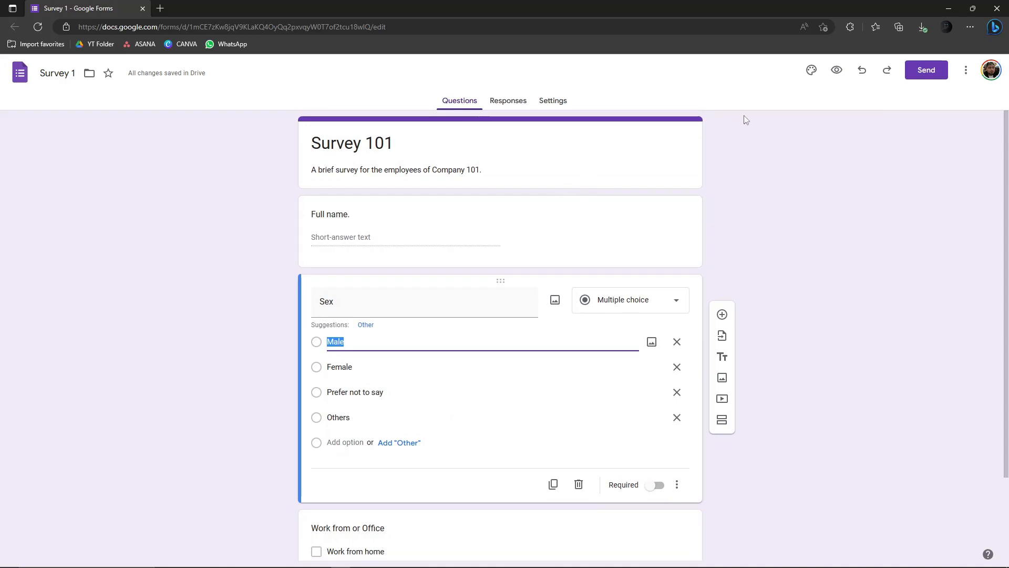
Step: Open the form's theme settings and look at the font and size choices for header, question and text
left_click(811, 69)
left_click(906, 194)
left_click(927, 205)
left_click(975, 195)
left_click(977, 203)
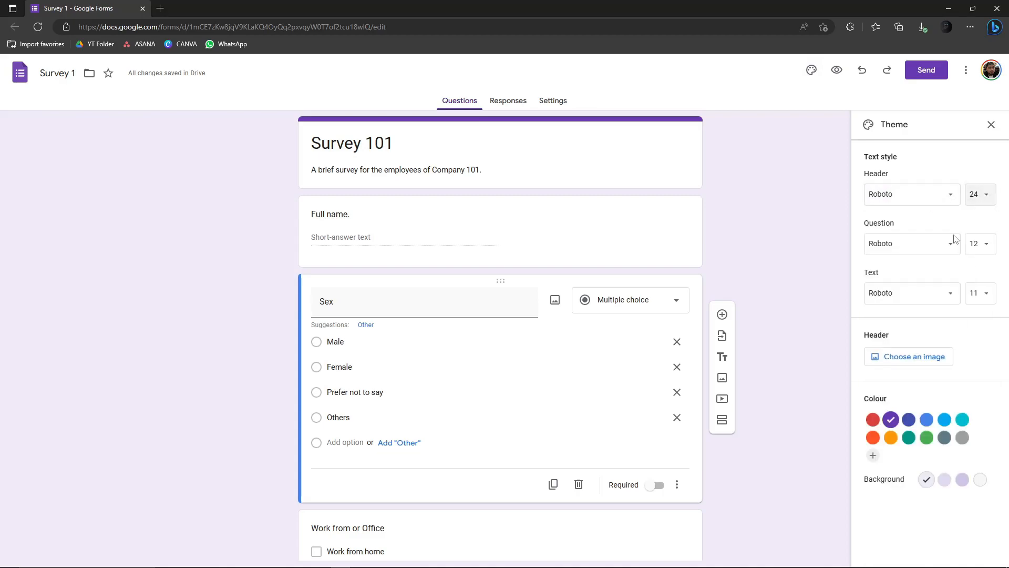
left_click(937, 254)
left_click(938, 253)
left_click_drag(865, 176, 892, 178)
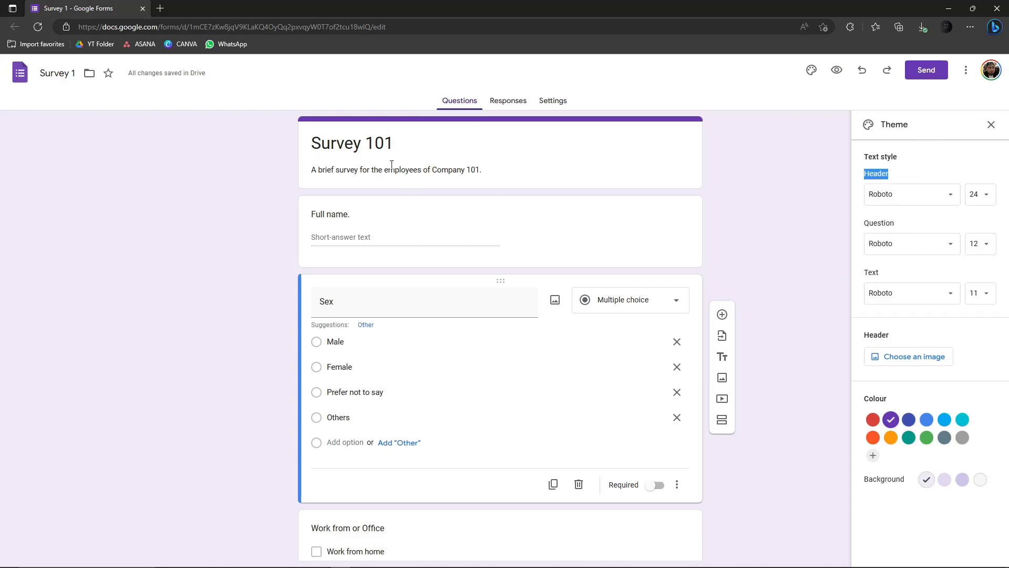
left_click_drag(864, 223, 895, 224)
left_click_drag(864, 273, 878, 272)
Step: Insert the Work and School theme picture of hands over dark folders as the form's header image
left_click(907, 358)
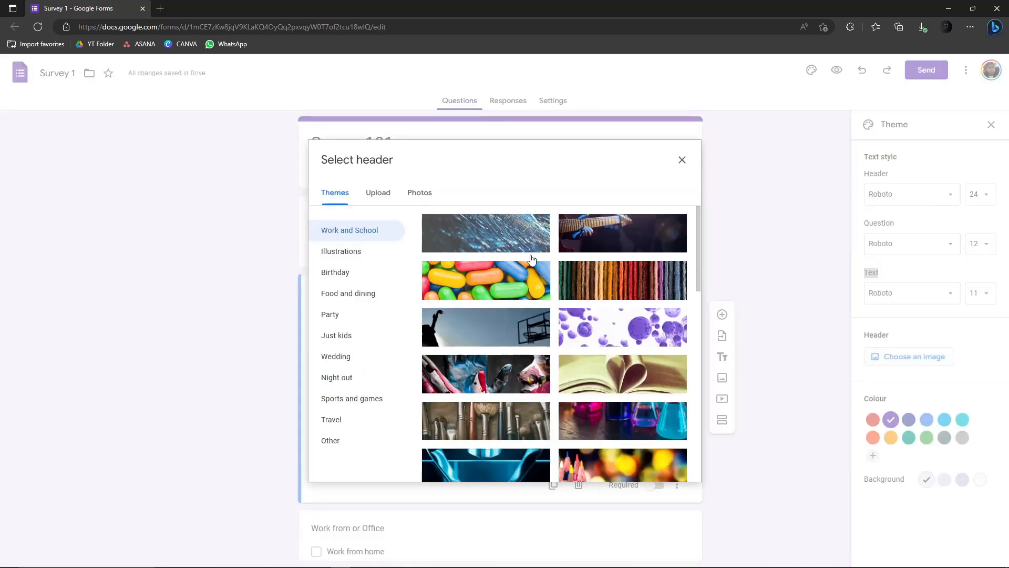
scroll(549, 350, "down", 5)
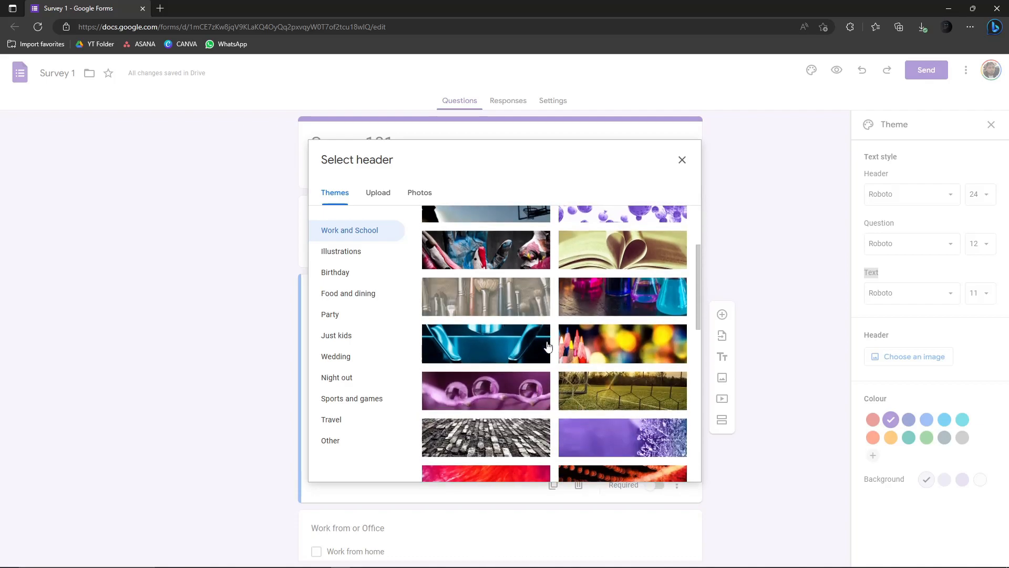
scroll(548, 347, "down", 5)
scroll(604, 363, "up", 3)
left_click(486, 376)
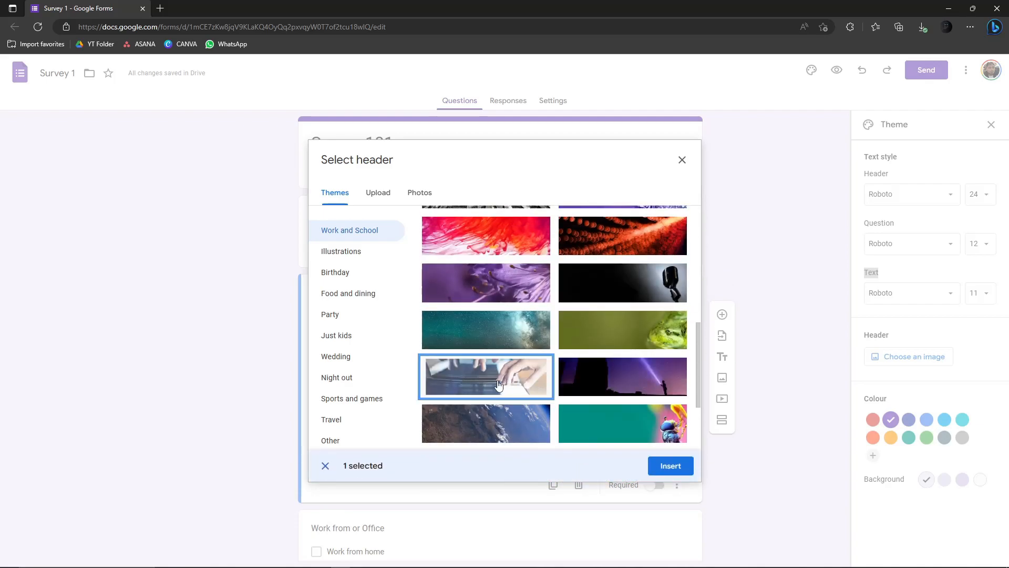
left_click(671, 466)
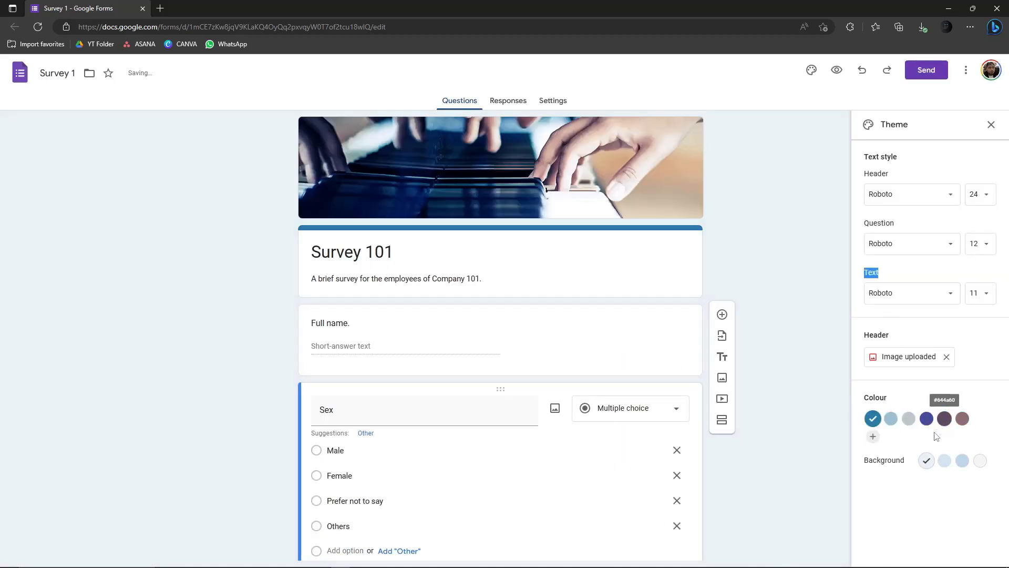
Step: Set the theme colour to light blue with the third background shade, and close the theme settings
left_click(890, 418)
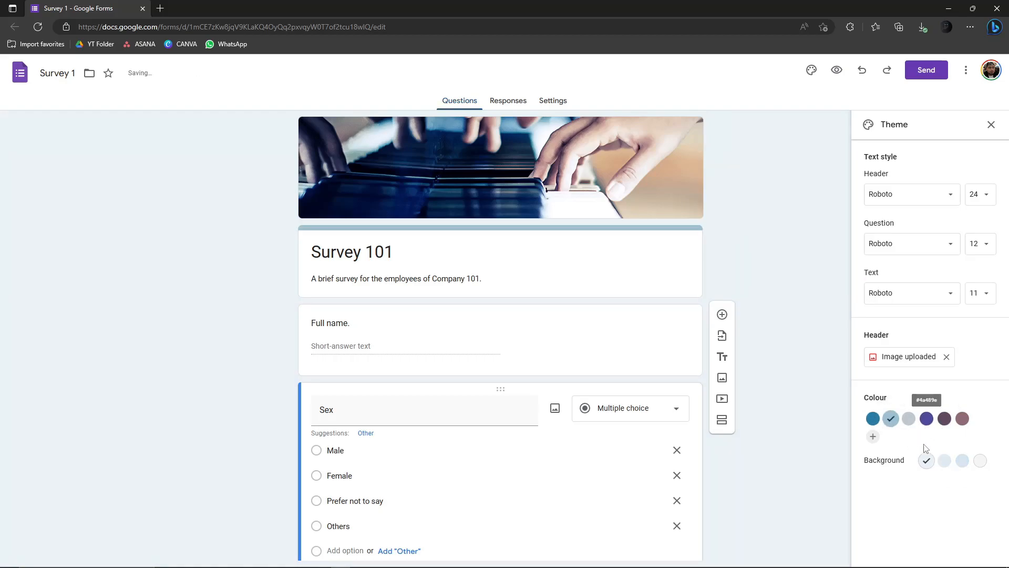
left_click(961, 460)
left_click(981, 460)
left_click(962, 463)
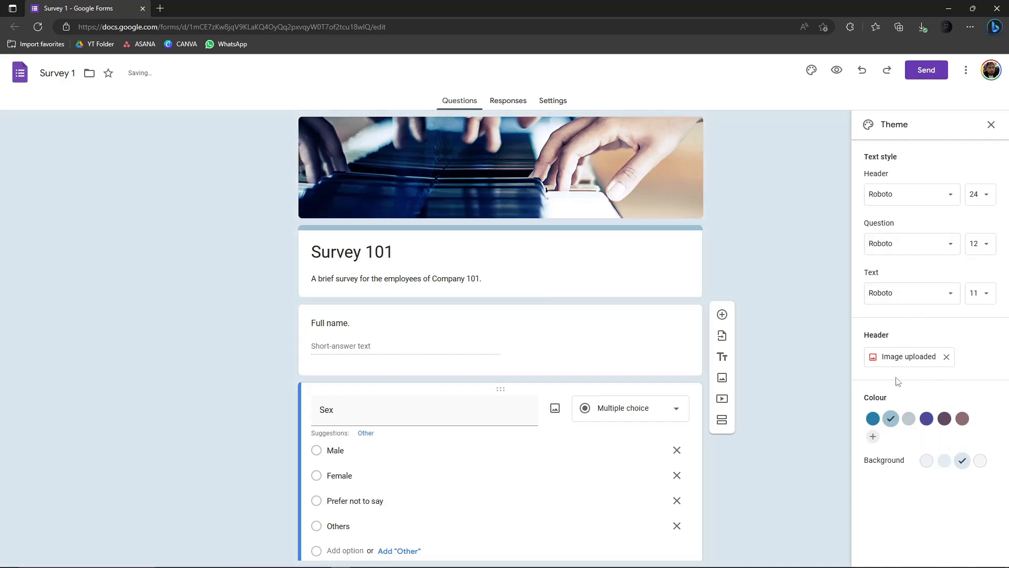
left_click(990, 124)
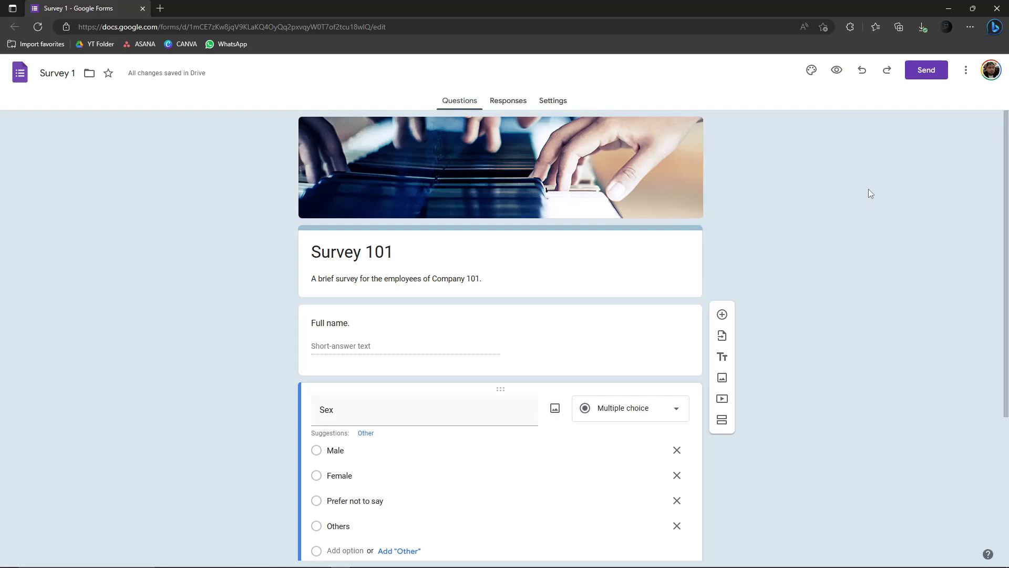
Step: Replace the form's header image with the Work and School picture of a book whose pages form a heart
left_click(812, 71)
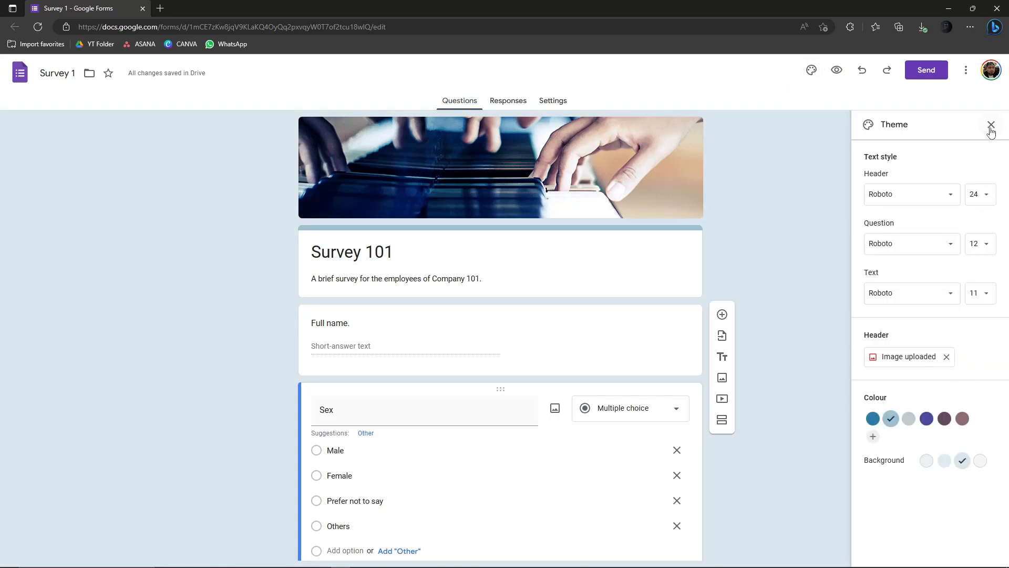
left_click(947, 357)
left_click(914, 360)
scroll(535, 347, "down", 3)
scroll(535, 346, "down", 3)
scroll(635, 339, "up", 5)
left_click(634, 340)
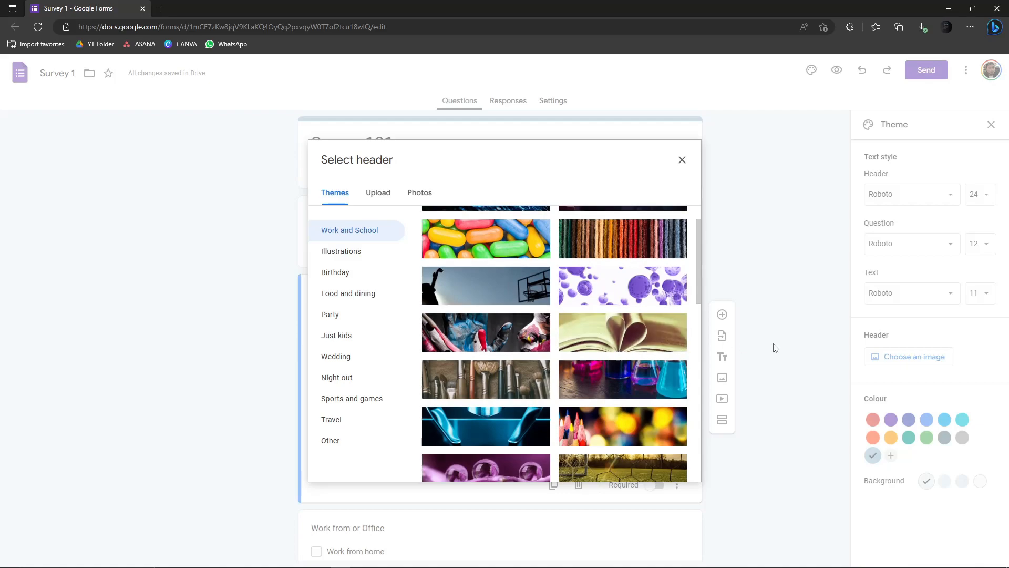
left_click(670, 470)
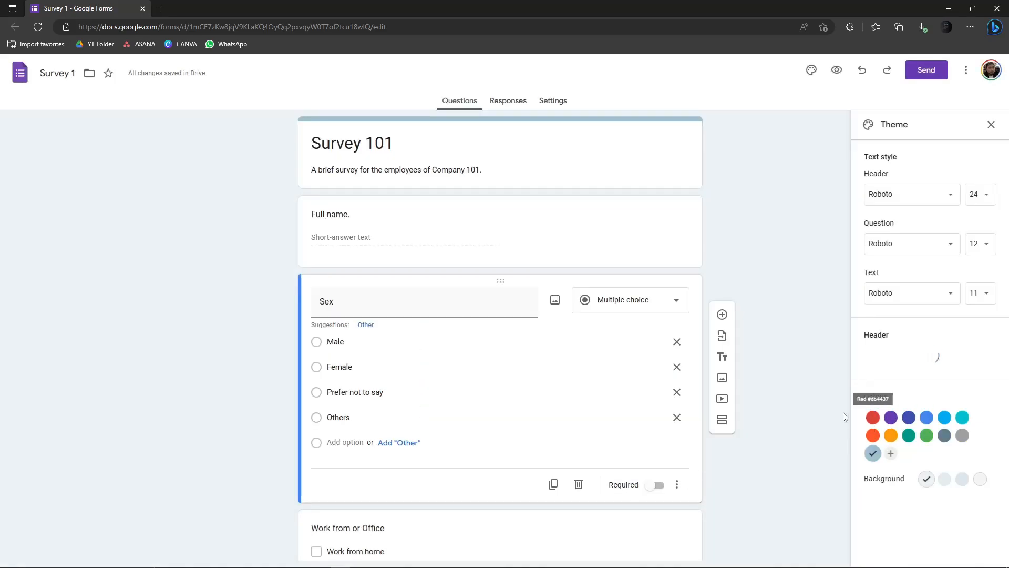
Step: Set the theme colour to dark reddish brown #754545 with the second background shade, and close the theme settings
left_click(909, 419)
left_click(875, 420)
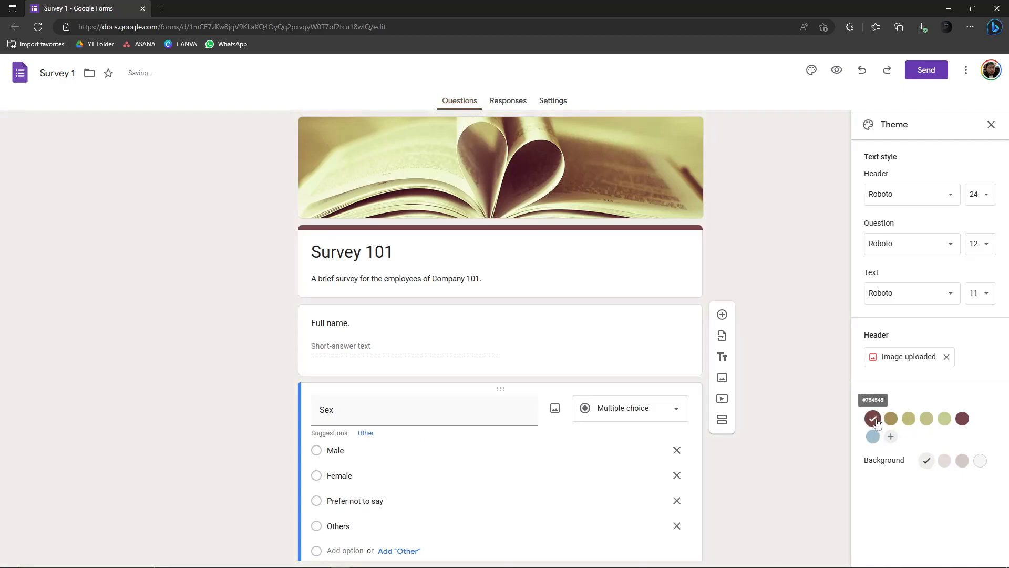
left_click(944, 461)
left_click(992, 126)
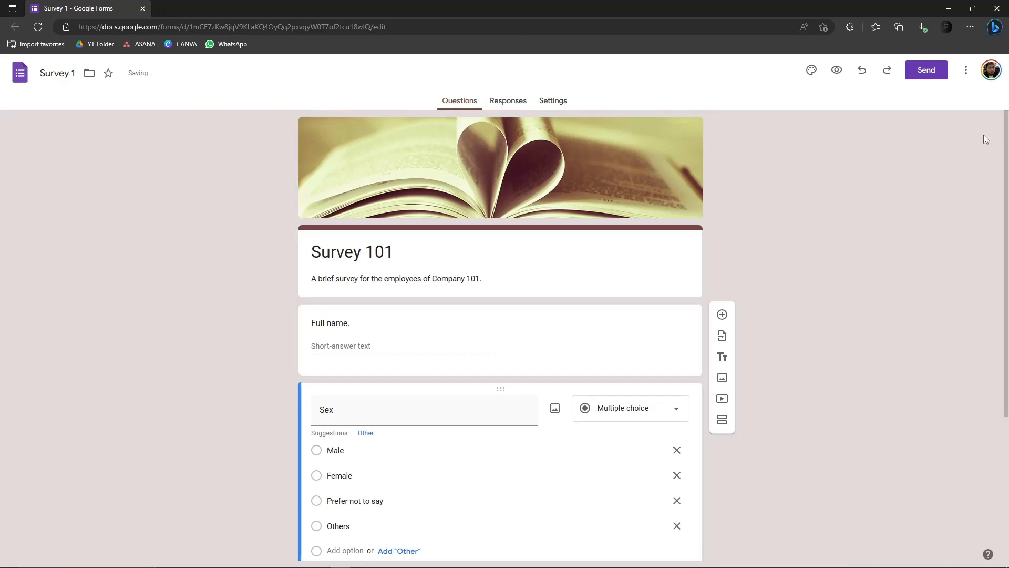
Step: Review the themed form in the editor, and preview it to examine how respondents see all the questions
scroll(835, 308, "down", 3)
scroll(837, 302, "up", 3)
scroll(837, 300, "down", 3)
scroll(836, 294, "up", 1)
scroll(835, 292, "up", 2)
scroll(836, 281, "down", 4)
scroll(818, 281, "up", 4)
left_click(837, 71)
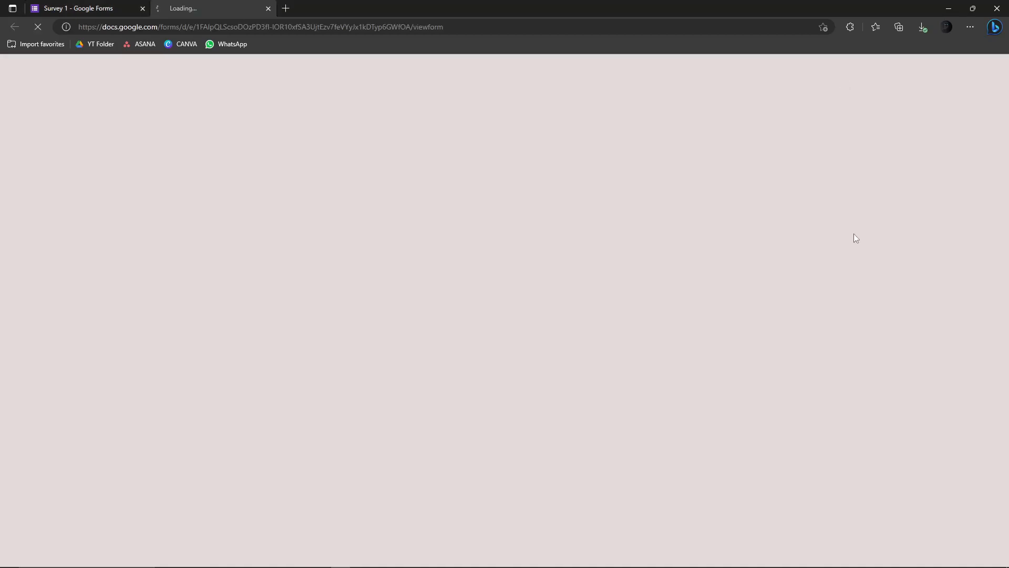
scroll(684, 271, "down", 3)
scroll(685, 269, "up", 3)
scroll(685, 269, "down", 3)
scroll(684, 269, "up", 3)
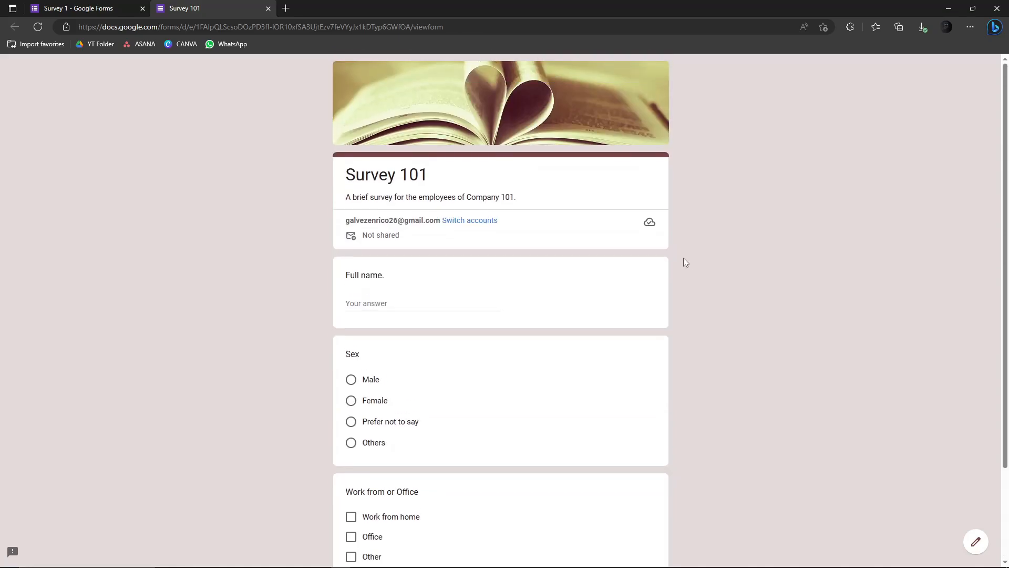
Step: Examine the previewed form from its header to its submit area, and close the preview
scroll(684, 258, "down", 3)
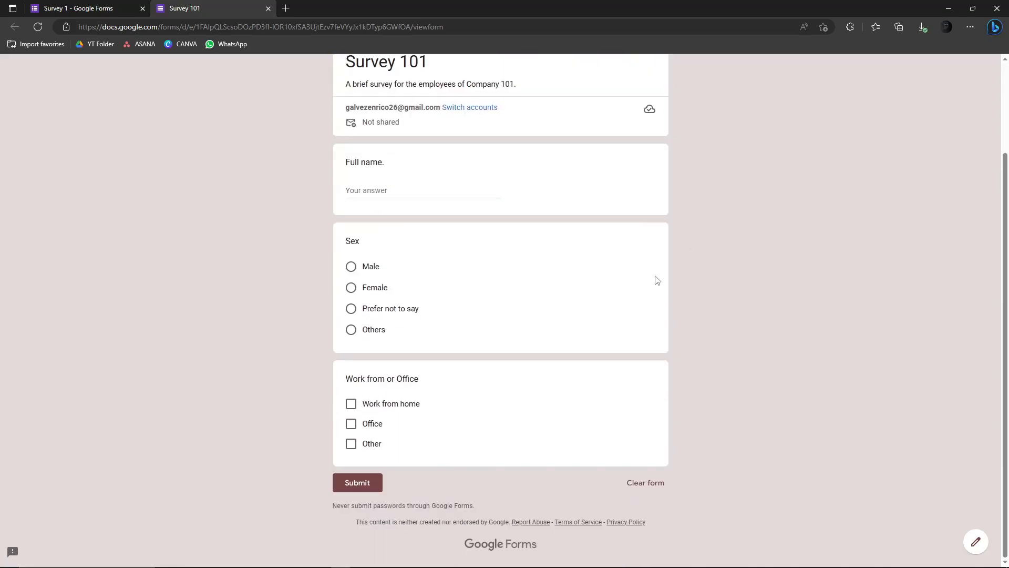
scroll(677, 264, "up", 3)
left_click(268, 8)
Step: Make the Full name question required
scroll(522, 295, "down", 4)
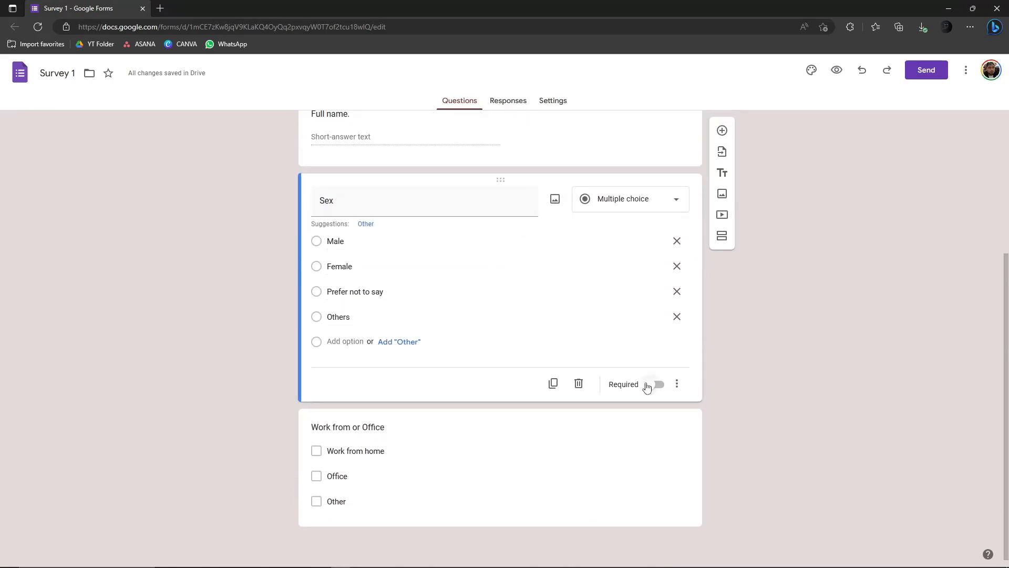
left_click(655, 384)
scroll(652, 391, "up", 3)
left_click(589, 271)
left_click(654, 361)
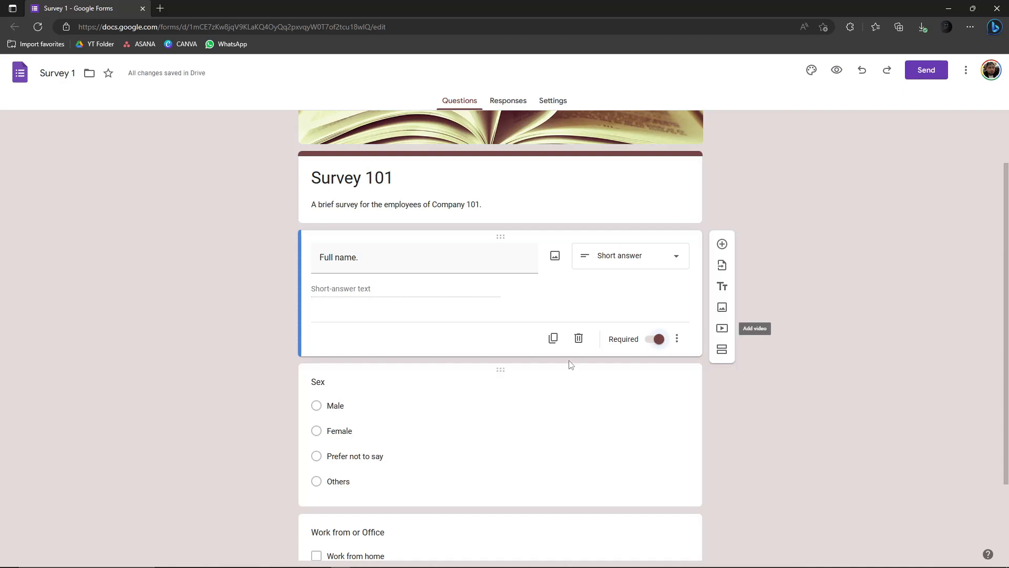
left_click(650, 343)
left_click(650, 343)
left_click(649, 342)
left_click(649, 343)
left_click(650, 343)
left_click(650, 343)
left_click(650, 343)
left_click(649, 342)
left_click(650, 343)
left_click(650, 343)
Step: Make the Sex question and the Work from or Office question required
scroll(604, 344, "down", 2)
left_click(521, 339)
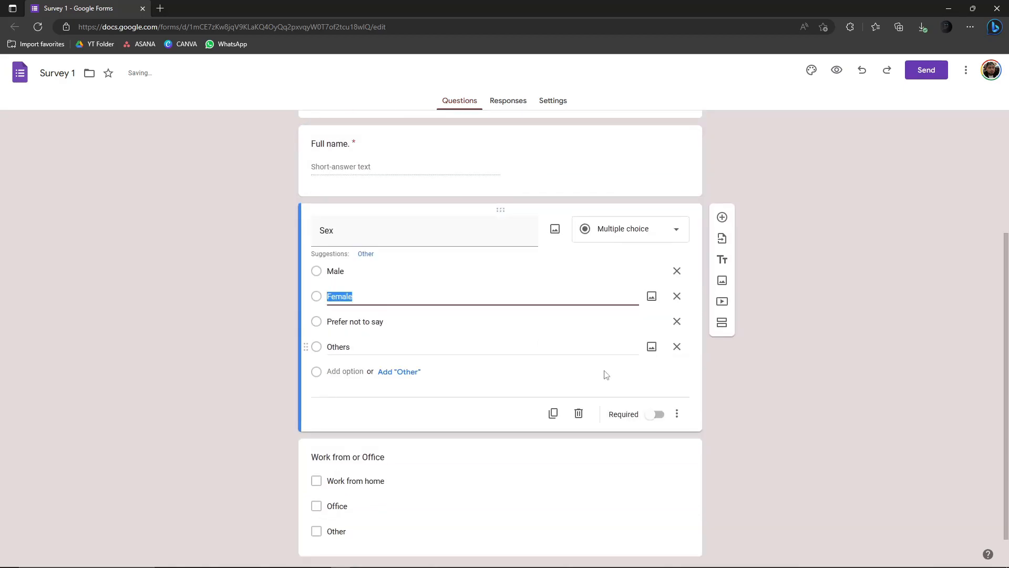
left_click(657, 415)
left_click(559, 475)
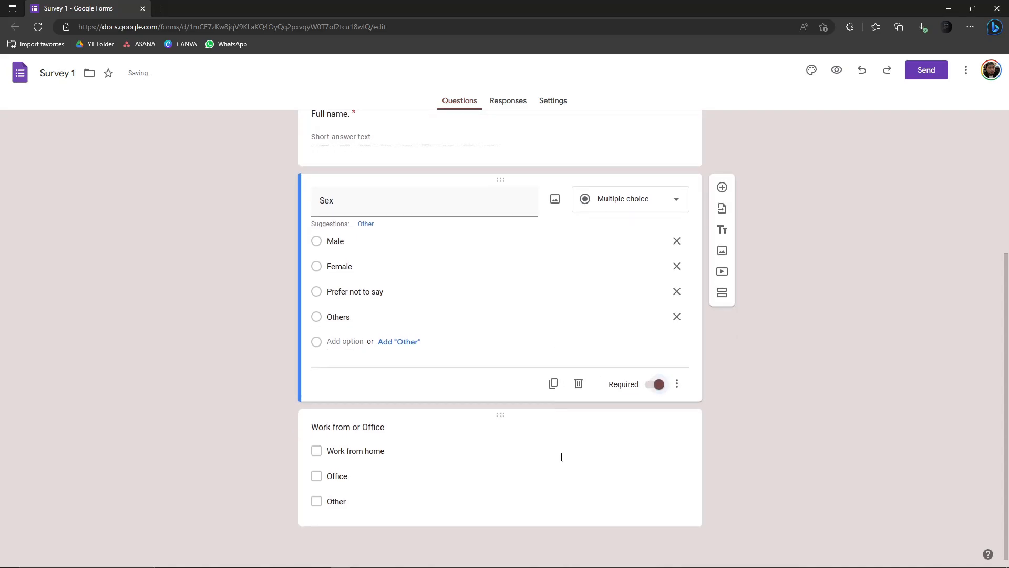
left_click(653, 509)
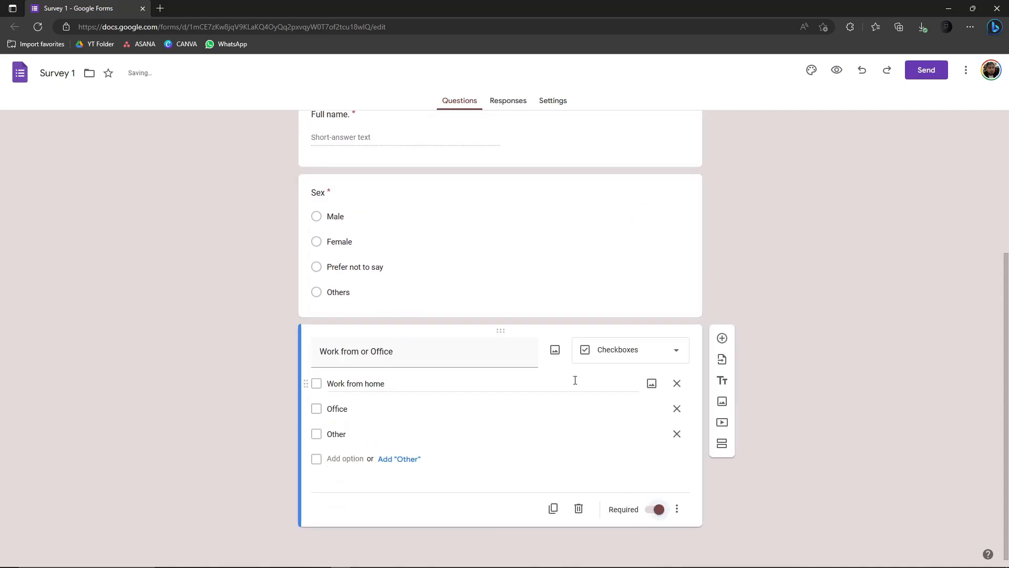
Step: Review the whole form and view the extra options available for the Work from or Office question
scroll(680, 364, "up", 4)
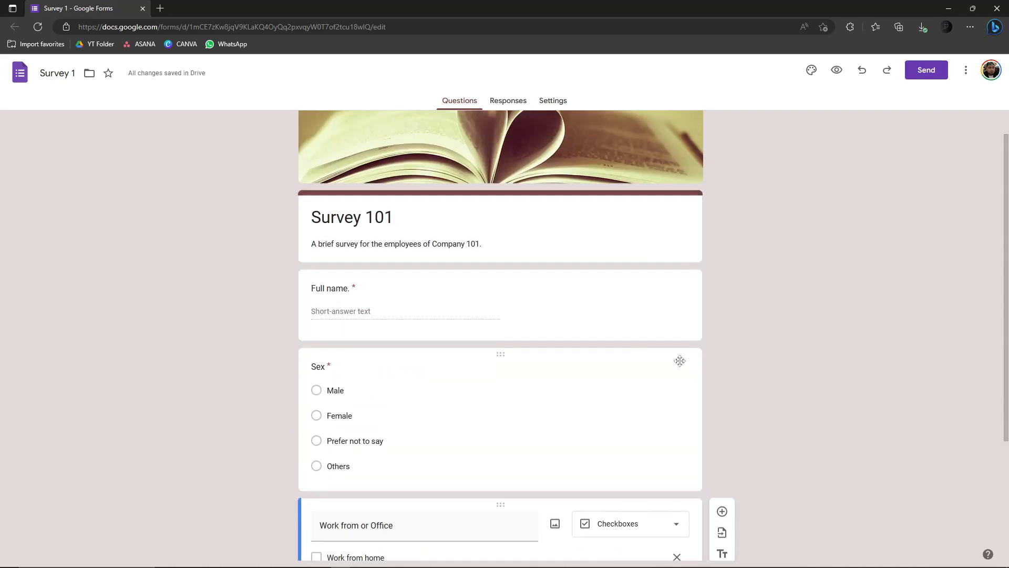
scroll(684, 360, "down", 4)
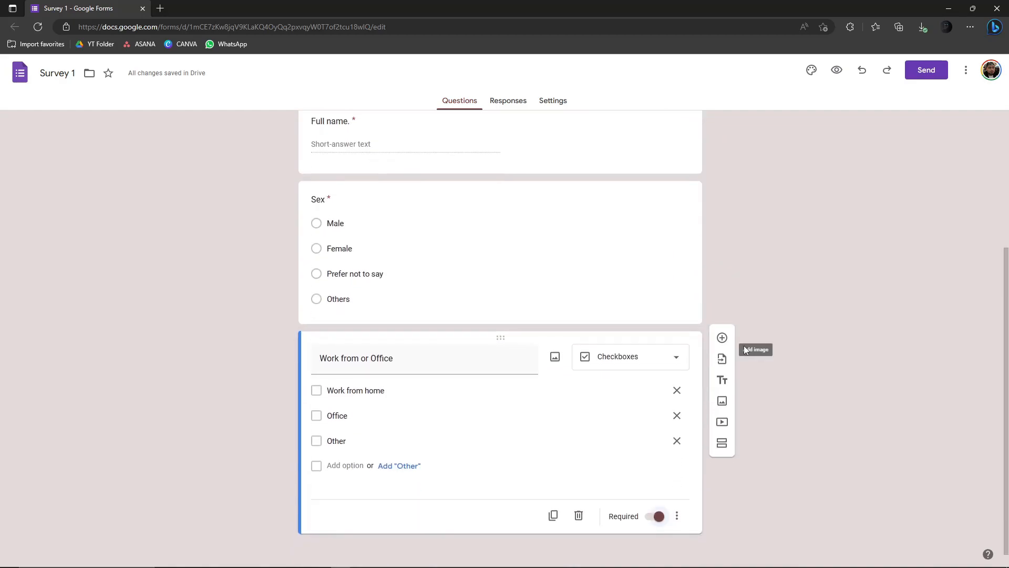
left_click(678, 516)
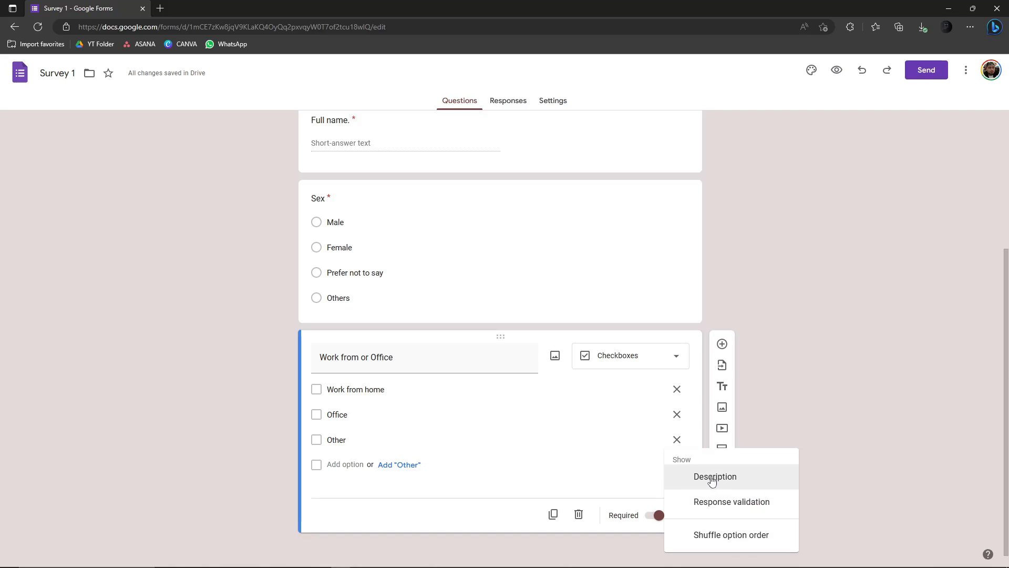
left_click(816, 429)
scroll(815, 415, "up", 4)
scroll(816, 410, "down", 4)
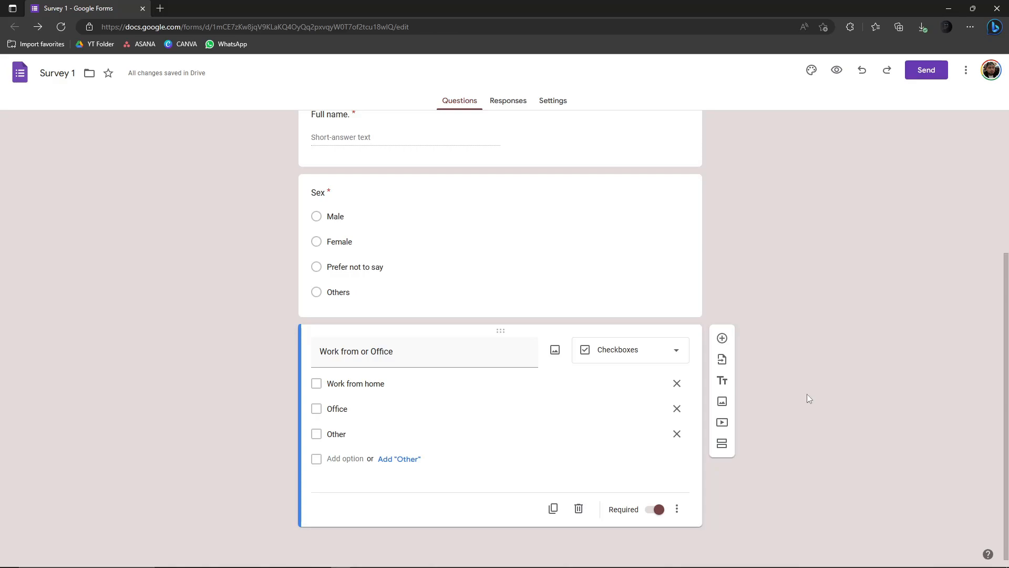
scroll(816, 402, "up", 4)
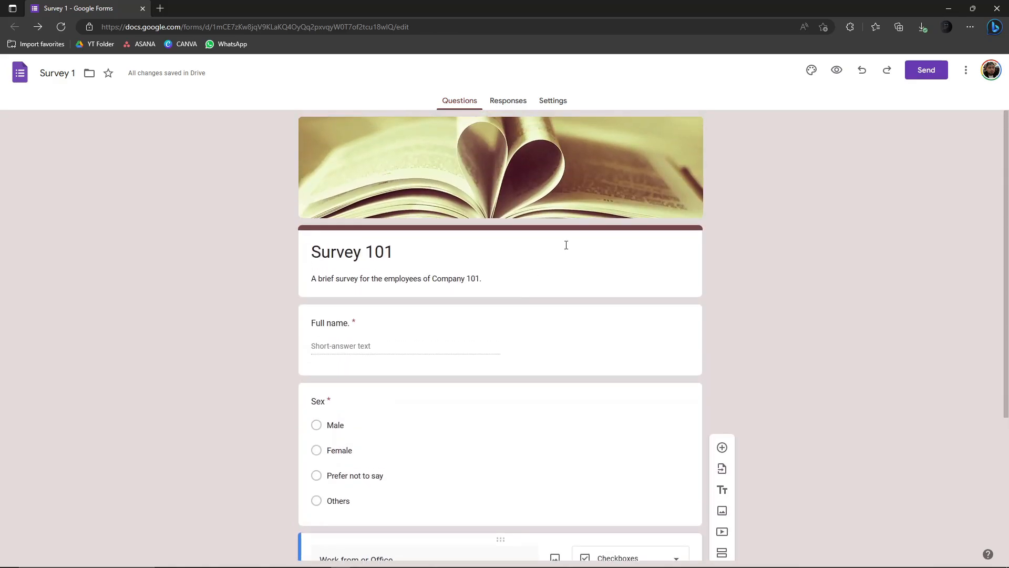
Step: View the form's responses, stop accepting responses, and turn accepting them back on
left_click(512, 105)
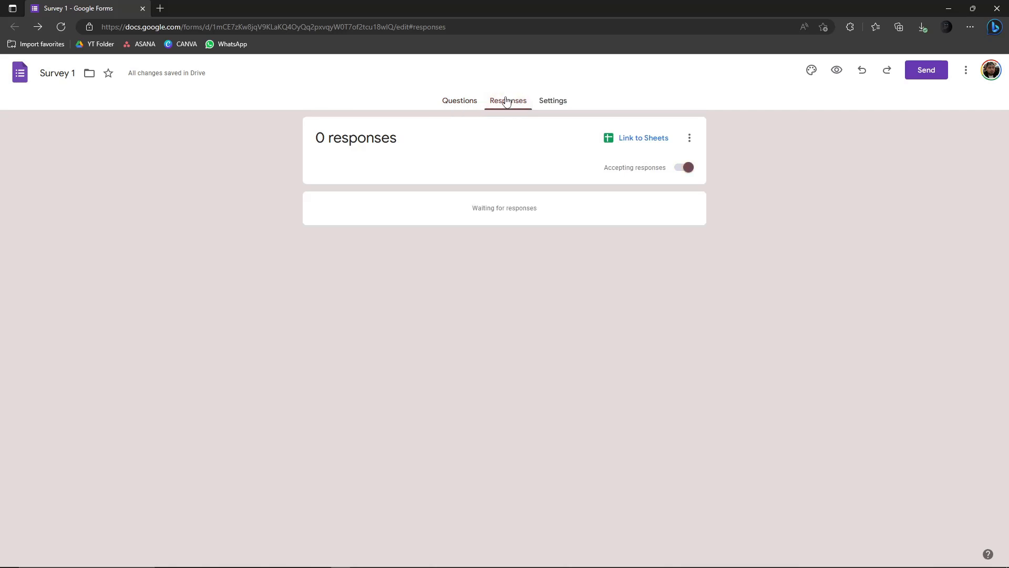
left_click(688, 169)
left_click(680, 171)
left_click(683, 172)
left_click(684, 173)
left_click(683, 173)
left_click(679, 173)
left_click(679, 174)
left_click(679, 173)
left_click(678, 173)
left_click(679, 173)
left_click(679, 173)
left_click(678, 173)
left_click(678, 173)
left_click(678, 173)
left_click(678, 173)
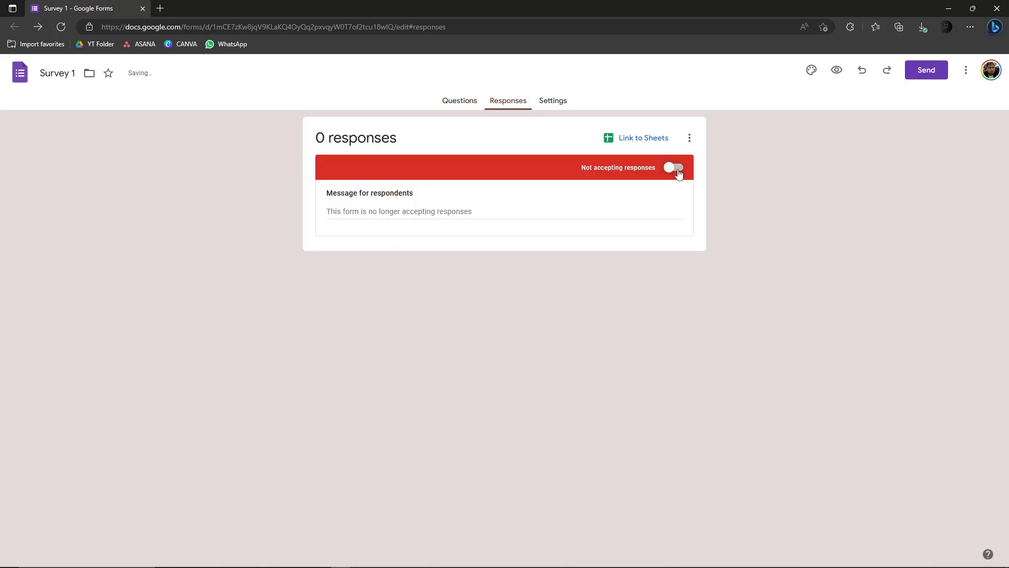
left_click_drag(579, 166, 657, 169)
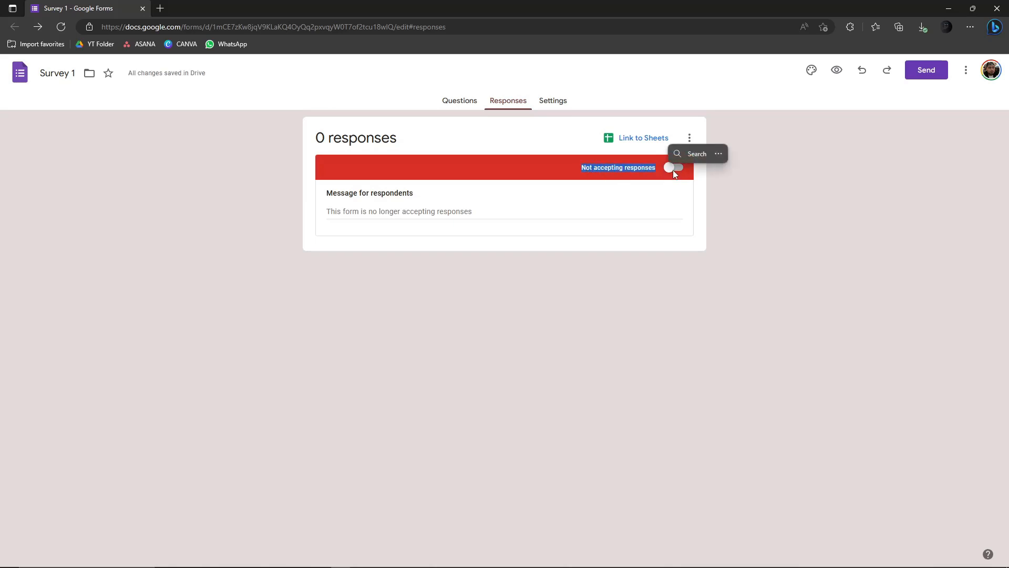
left_click(677, 173)
left_click(677, 173)
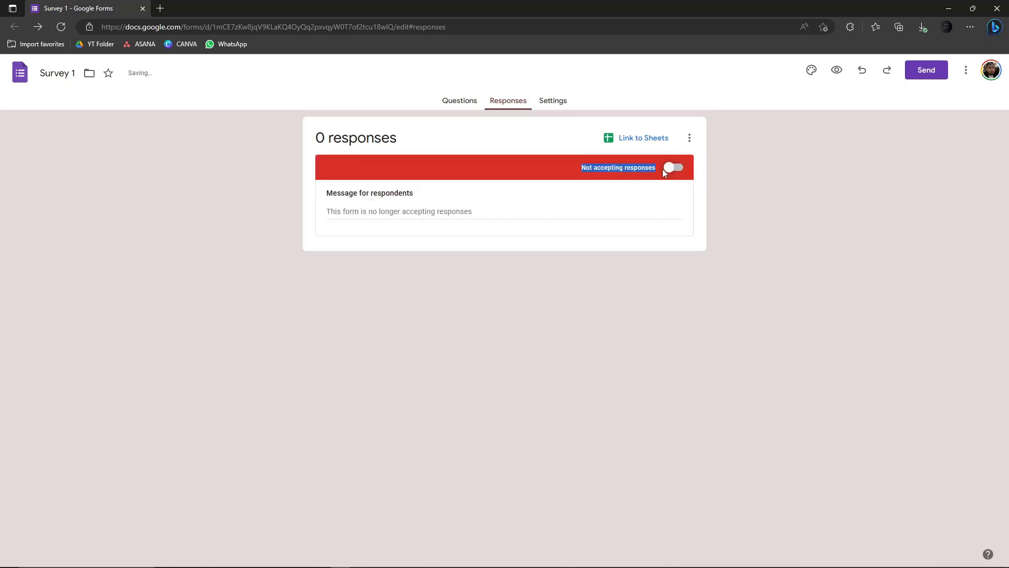
left_click(678, 173)
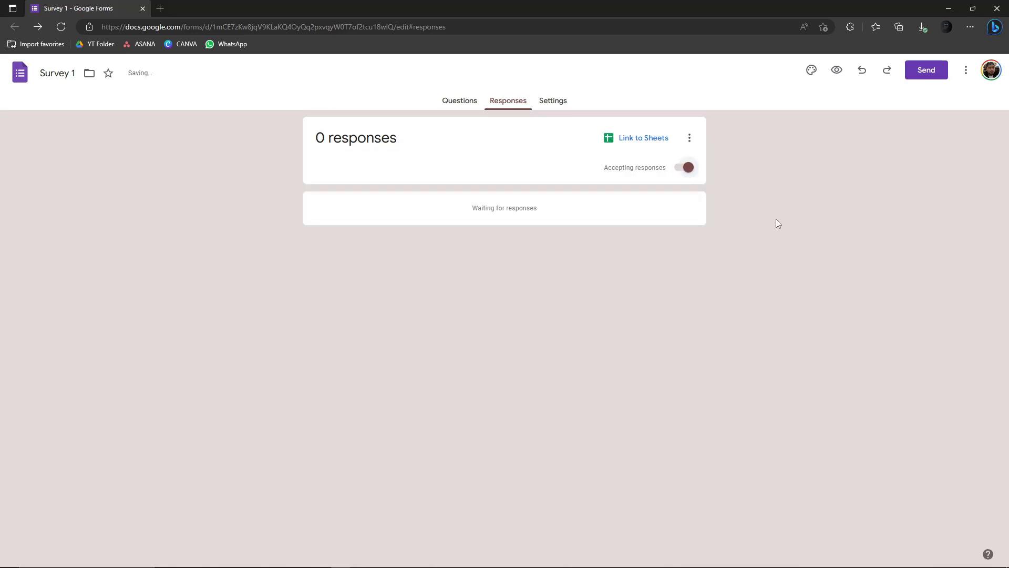
Step: View the additional response options, such as email notifications and response destination, and check the response status
left_click(690, 142)
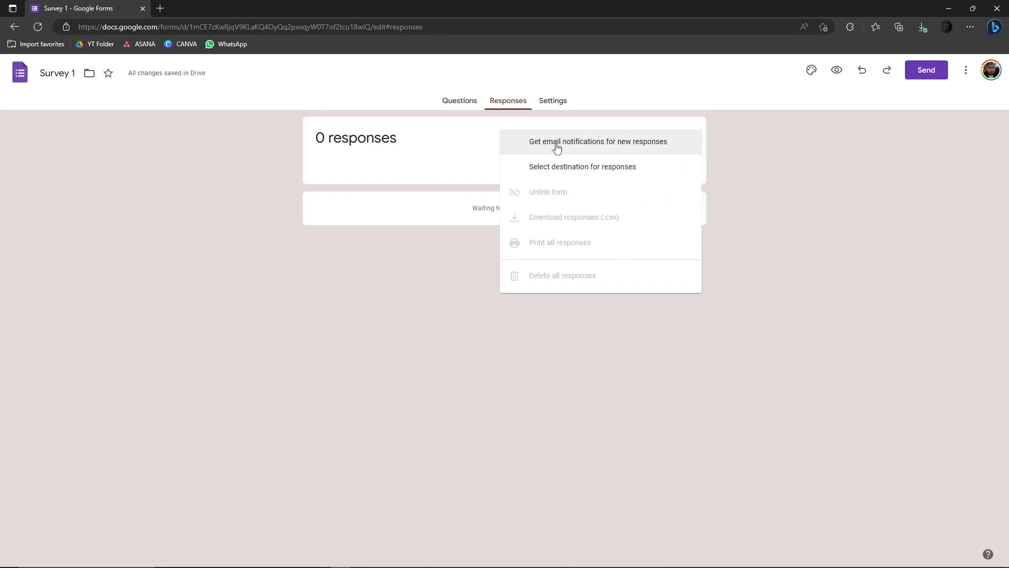
left_click(797, 162)
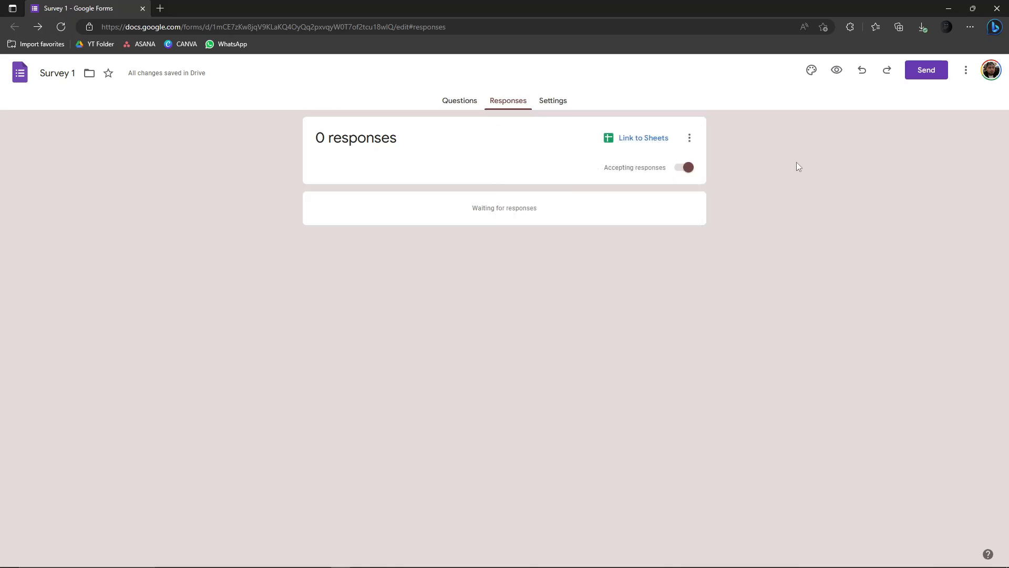
left_click_drag(469, 208, 539, 208)
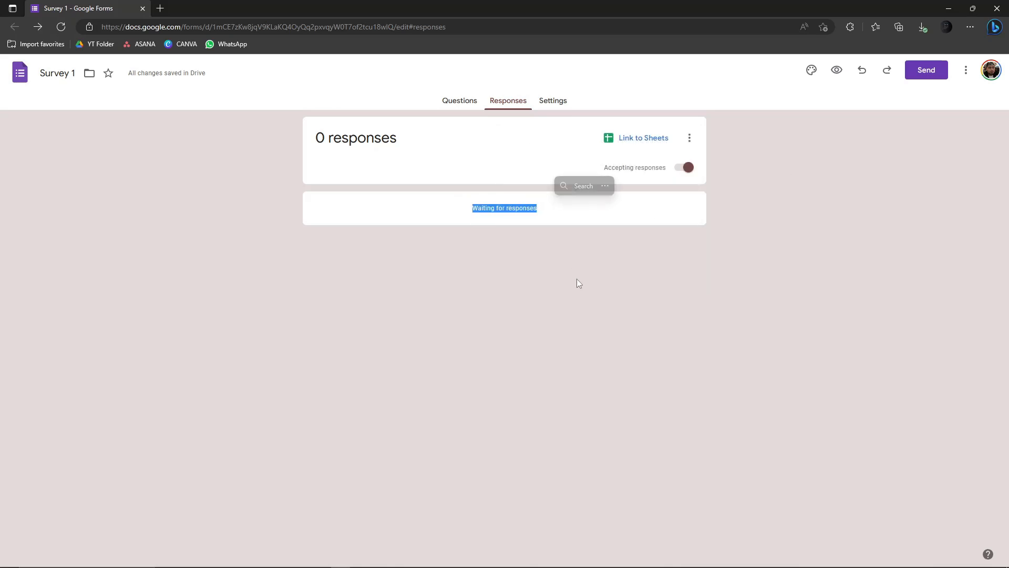
left_click(576, 279)
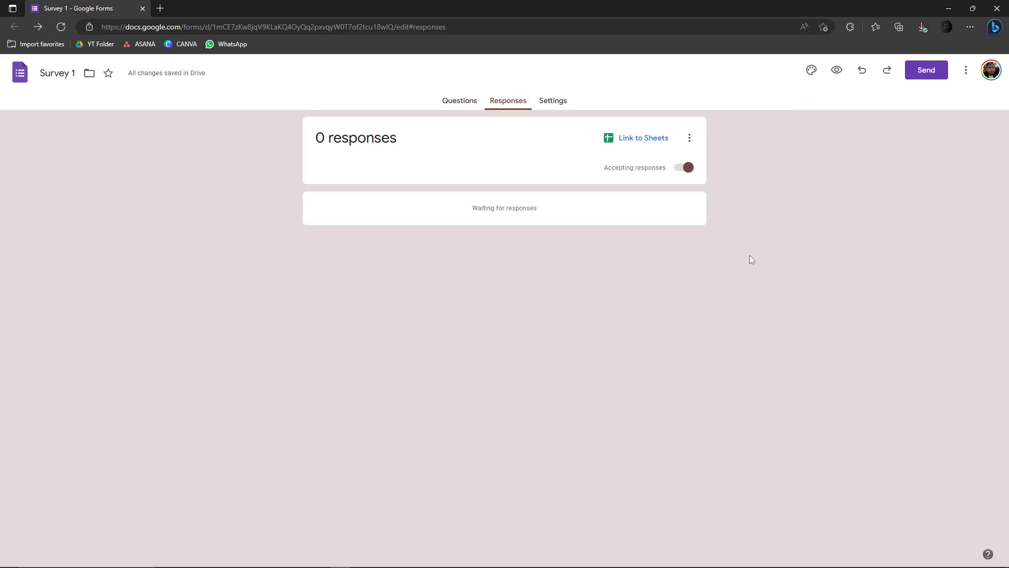
Step: Turn the quiz setting on and back off in the form's settings, and view the response collection settings
left_click(557, 109)
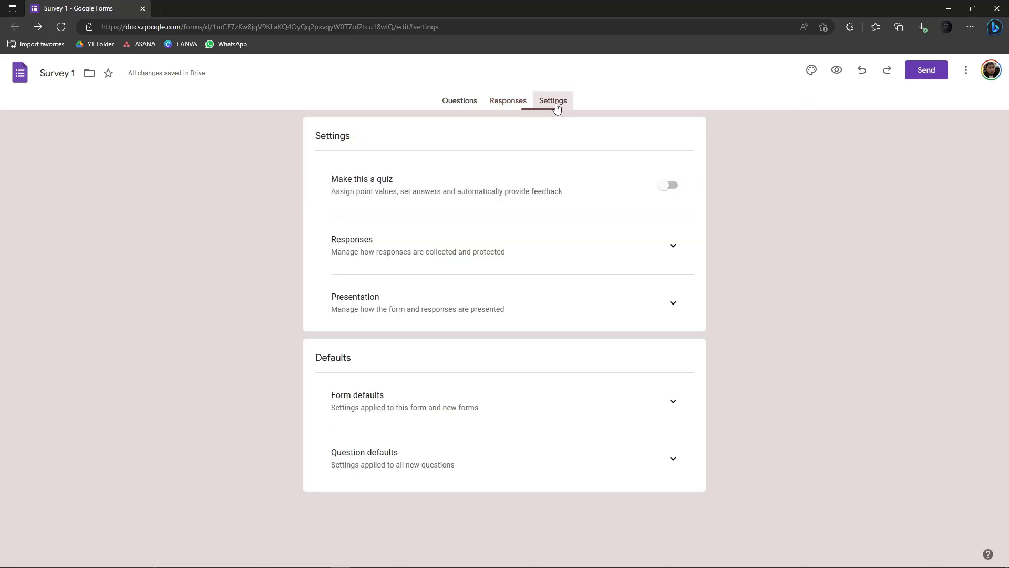
left_click(667, 184)
left_click(668, 186)
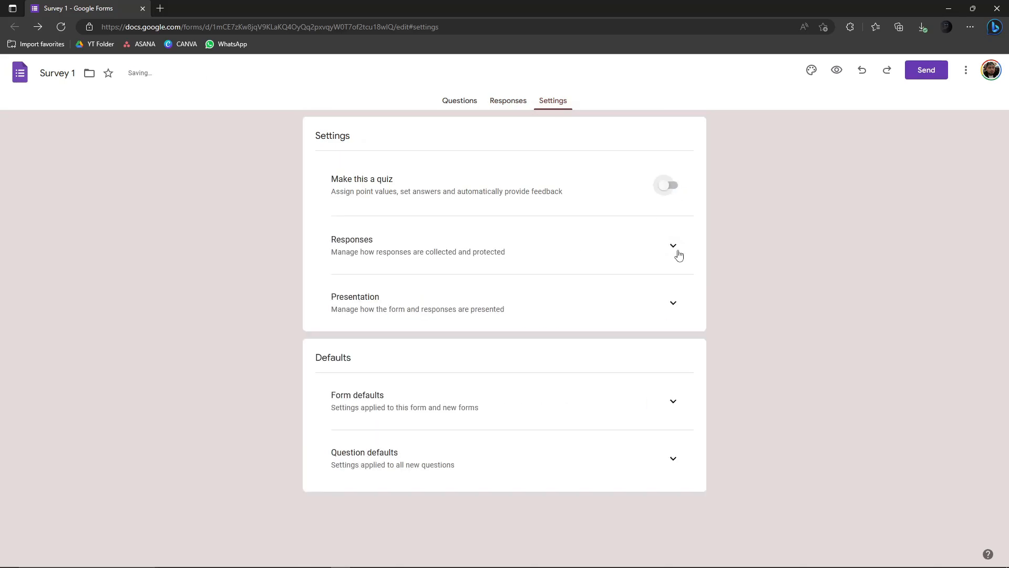
left_click(677, 249)
left_click(660, 288)
left_click(669, 249)
left_click(669, 248)
Step: Turn the progress bar and shuffled question order on and back off in the presentation settings
left_click(668, 305)
scroll(654, 329, "down", 3)
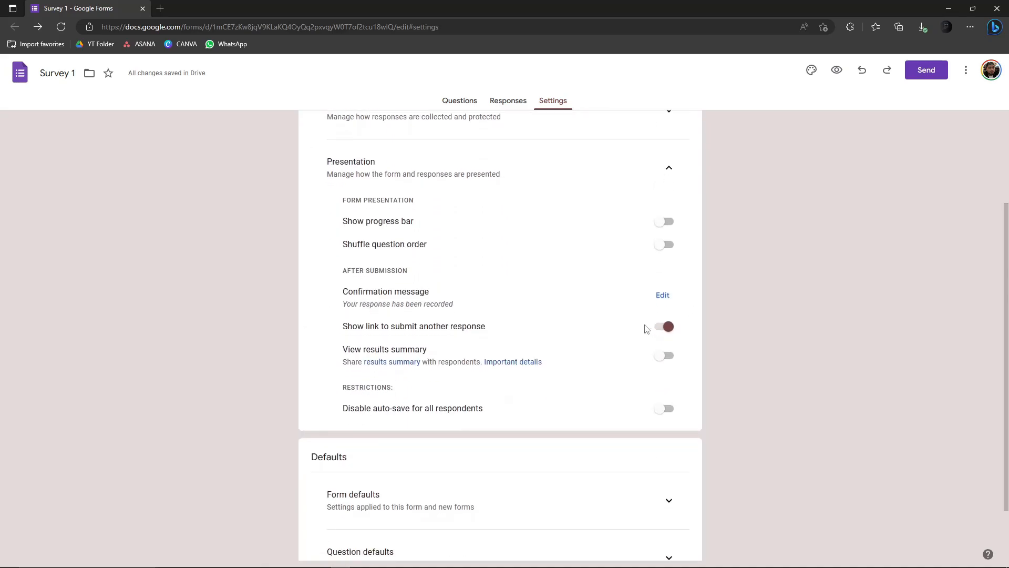
left_click(665, 220)
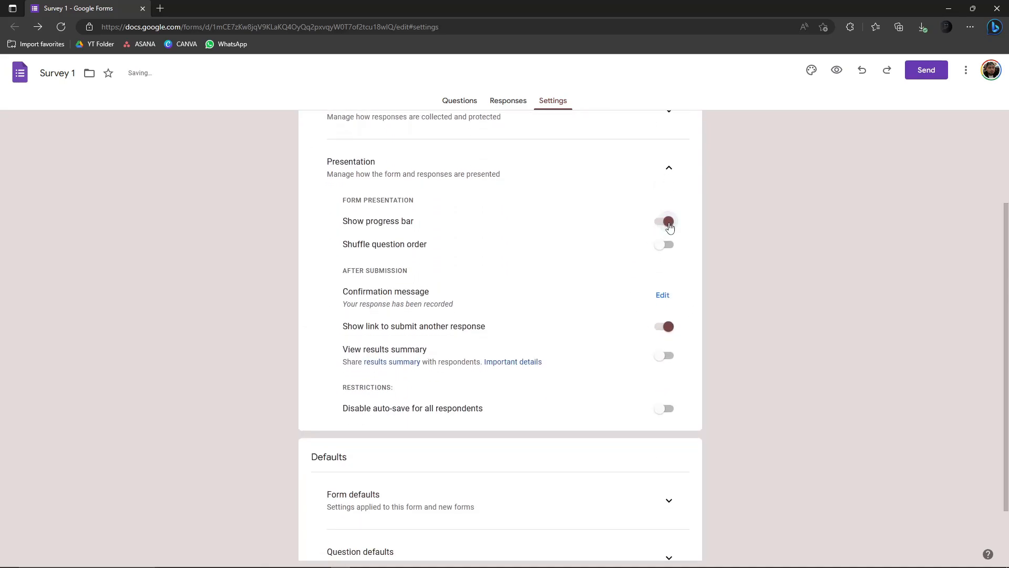
left_click(667, 246)
left_click(667, 245)
left_click(665, 221)
left_click(669, 168)
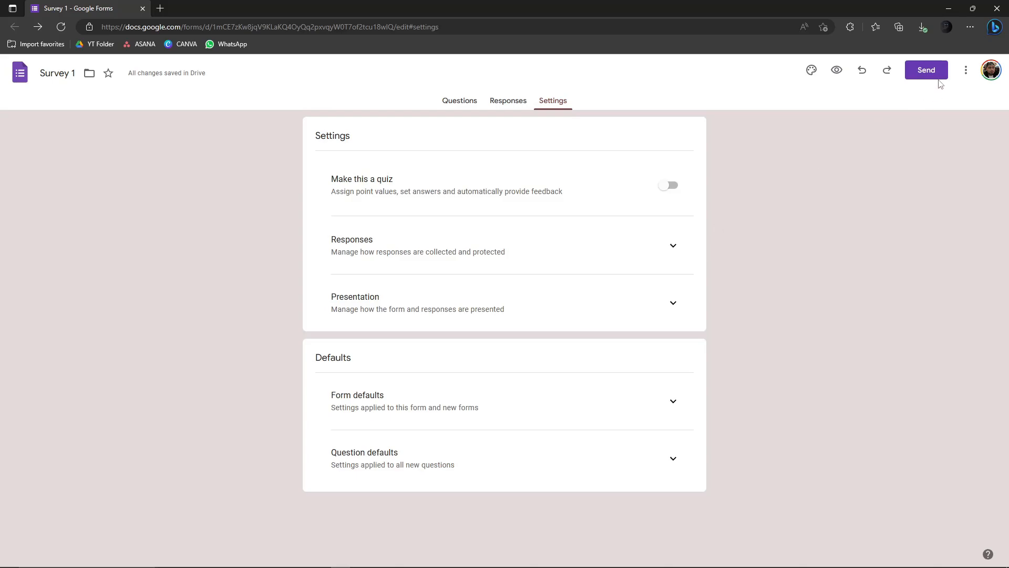
Step: Copy the form's sharing link without shortening it, and close the Send form dialog
left_click(923, 69)
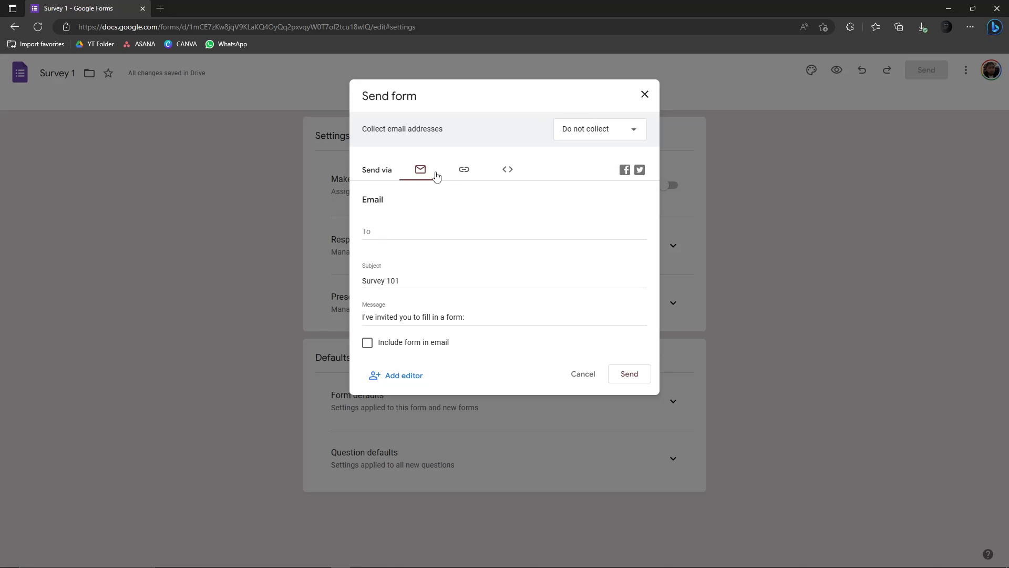
left_click(465, 171)
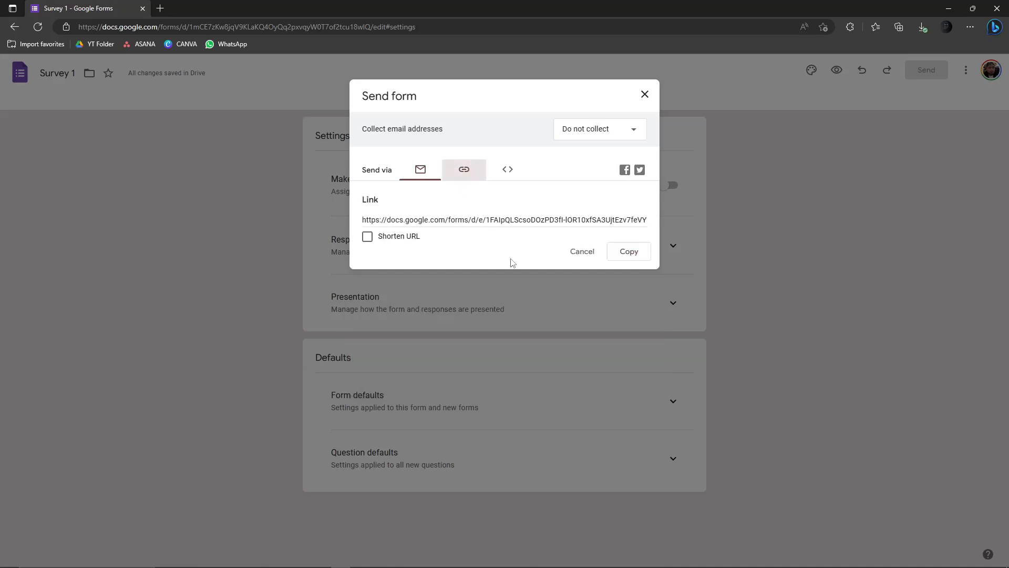
left_click(631, 252)
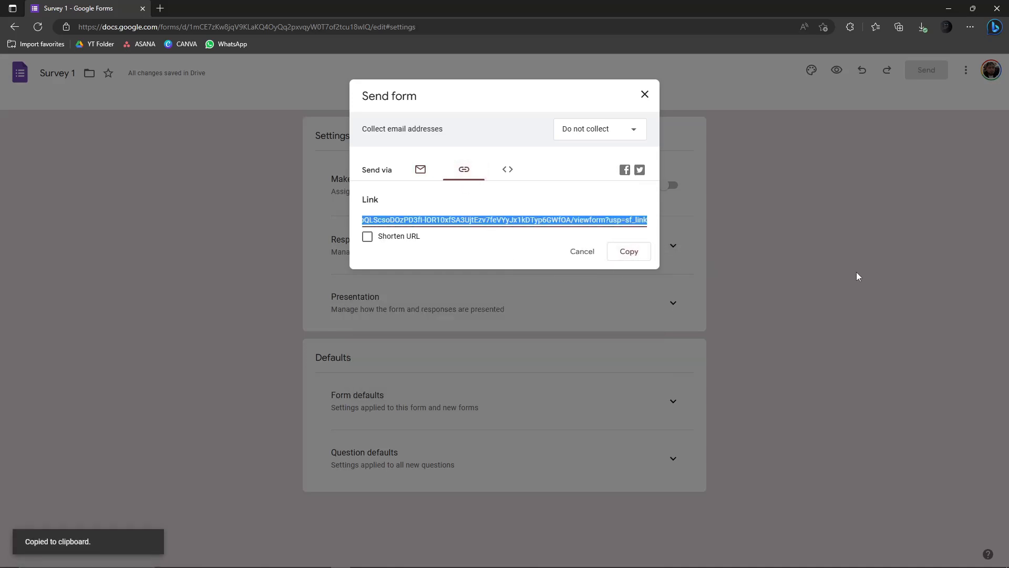
left_click(650, 96)
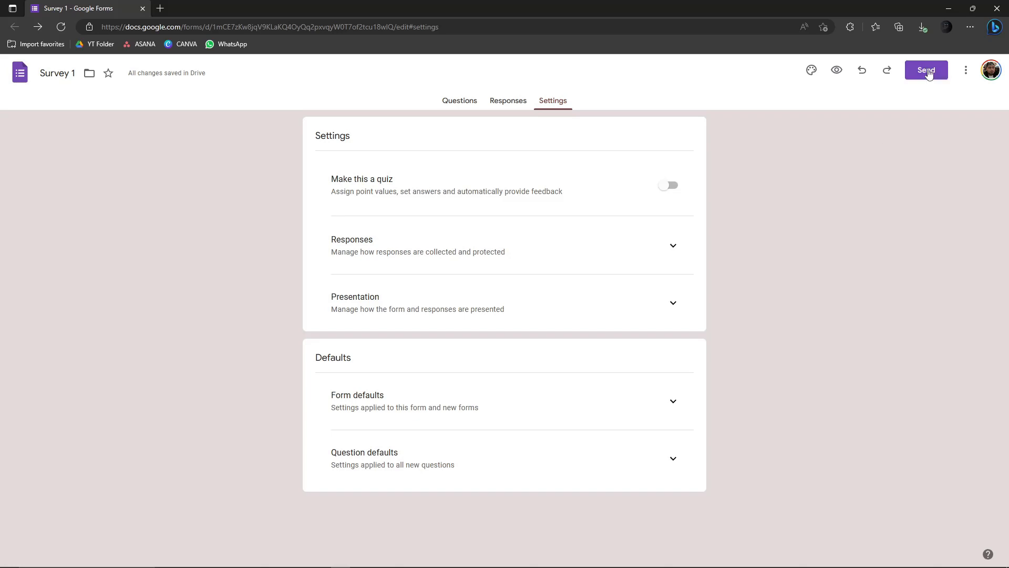
Step: Check the form's responses and return to its questions
left_click(509, 104)
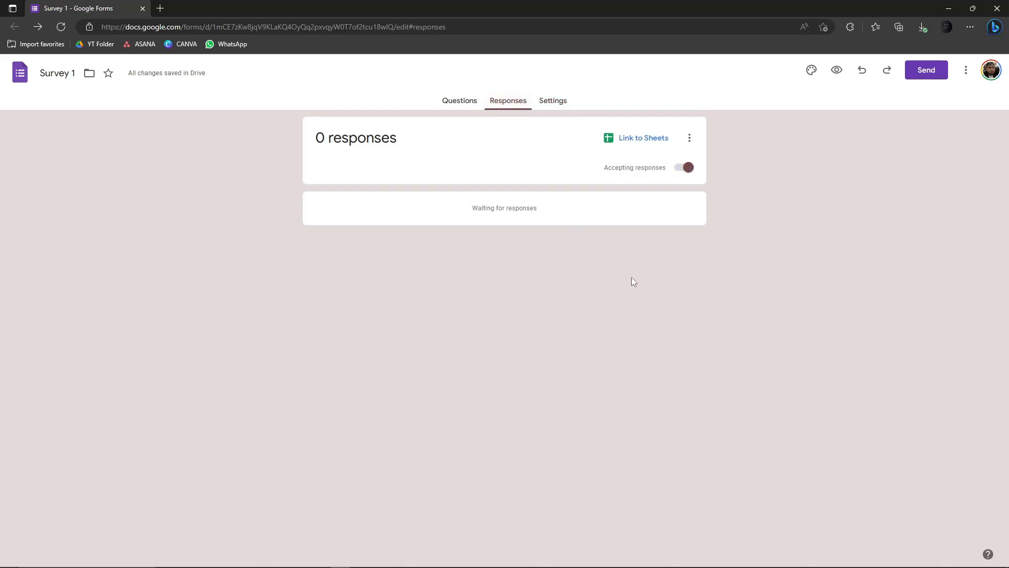
left_click(465, 103)
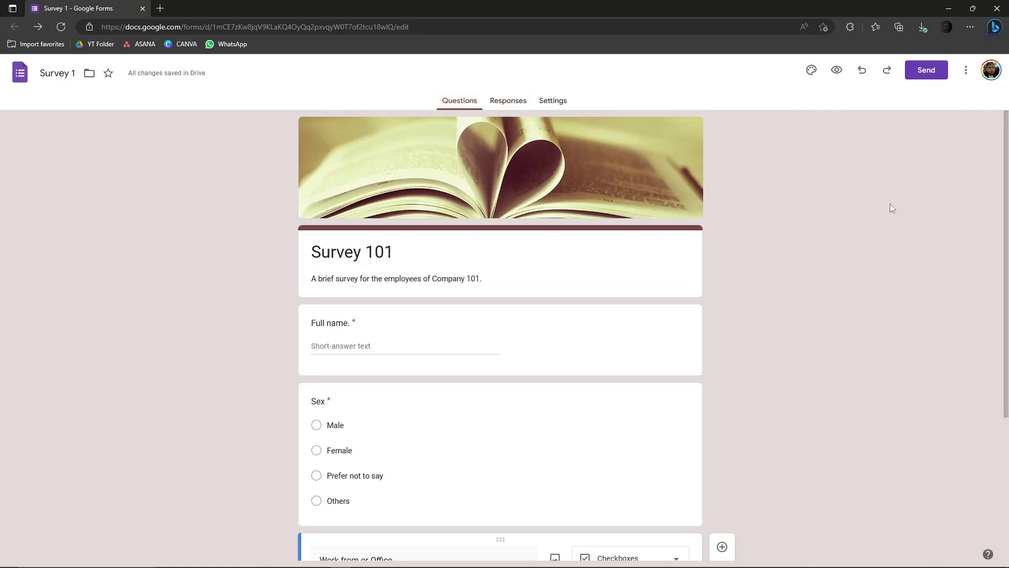